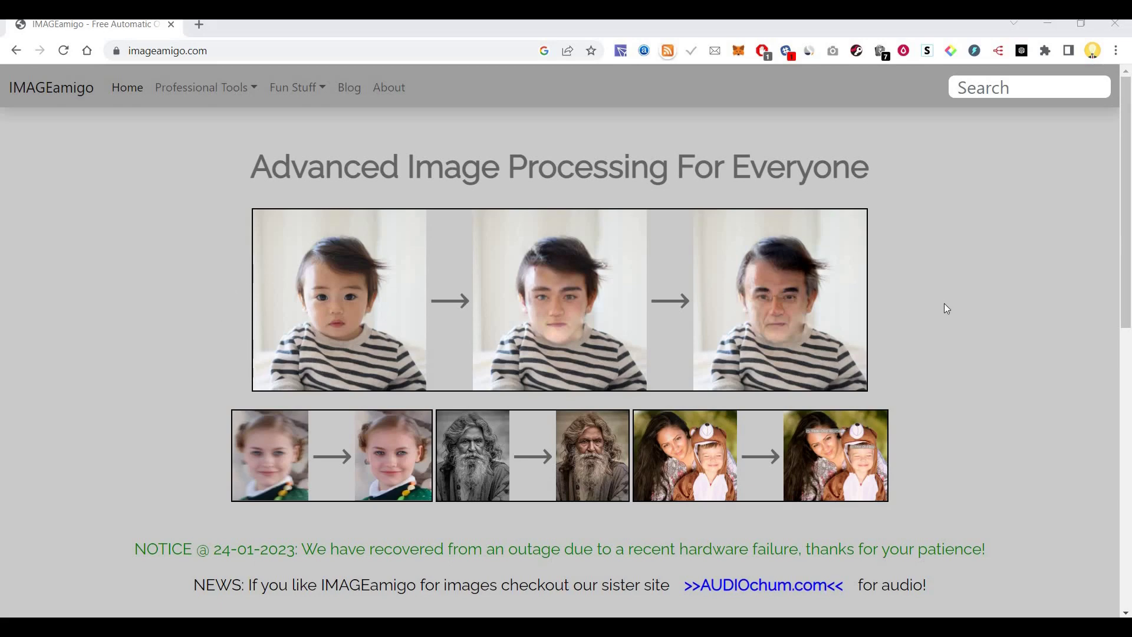
Step: Look through the IMAGEamigo home page from the sample images down to the terms of service and privacy policy
{"action": "scroll", "coordinate": [946, 308], "scroll_direction": "down", "scroll_amount": 10}
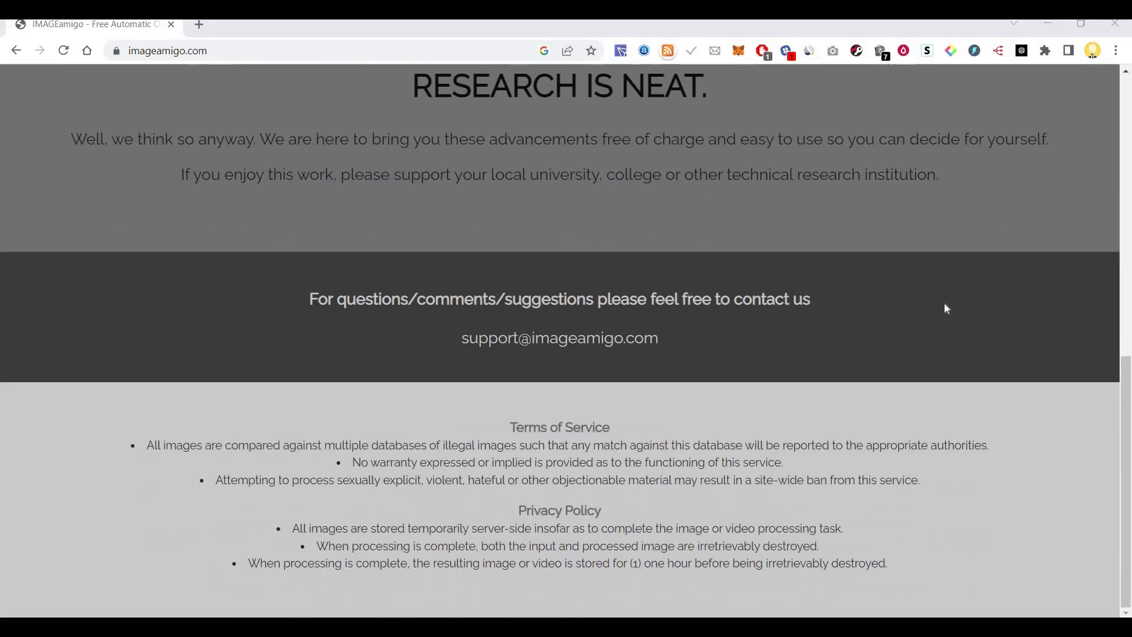
{"action": "scroll", "coordinate": [946, 308], "scroll_direction": "up", "scroll_amount": 10}
{"action": "scroll", "coordinate": [947, 308], "scroll_direction": "down", "scroll_amount": 5}
{"action": "scroll", "coordinate": [947, 308], "scroll_direction": "down", "scroll_amount": 4}
{"action": "scroll", "coordinate": [947, 308], "scroll_direction": "up", "scroll_amount": 9}
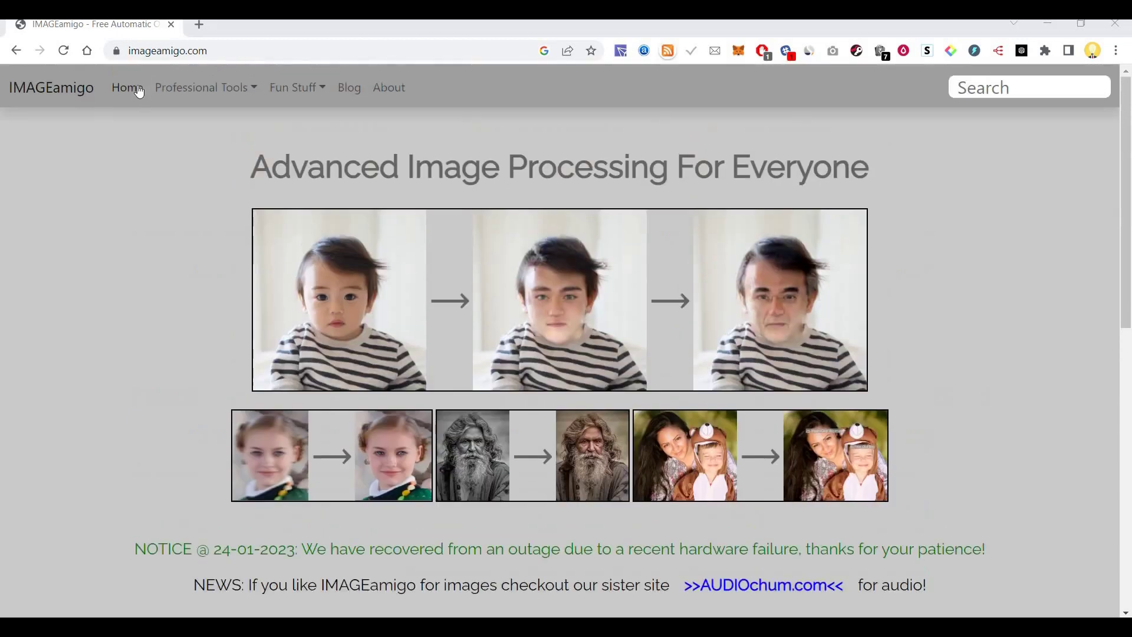
Step: Open the Background Remover tool and review its before-and-after example and image upload area
{"action": "left_click", "coordinate": [204, 100]}
{"action": "left_click", "coordinate": [206, 128]}
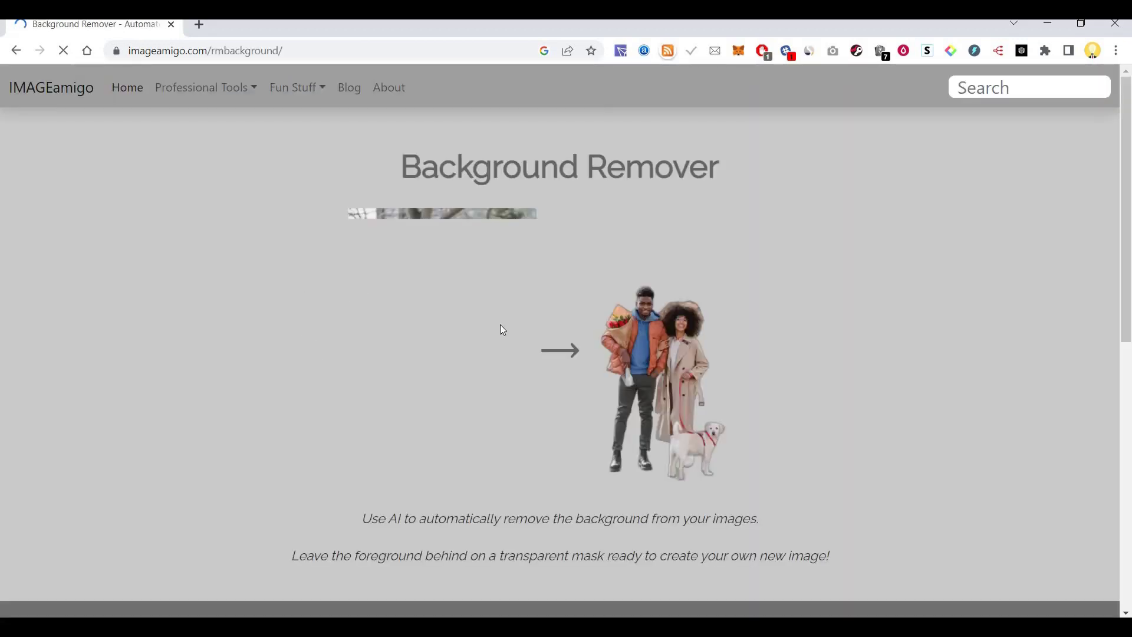
{"action": "scroll", "coordinate": [502, 329], "scroll_direction": "down", "scroll_amount": 5}
{"action": "scroll", "coordinate": [502, 329], "scroll_direction": "up", "scroll_amount": 5}
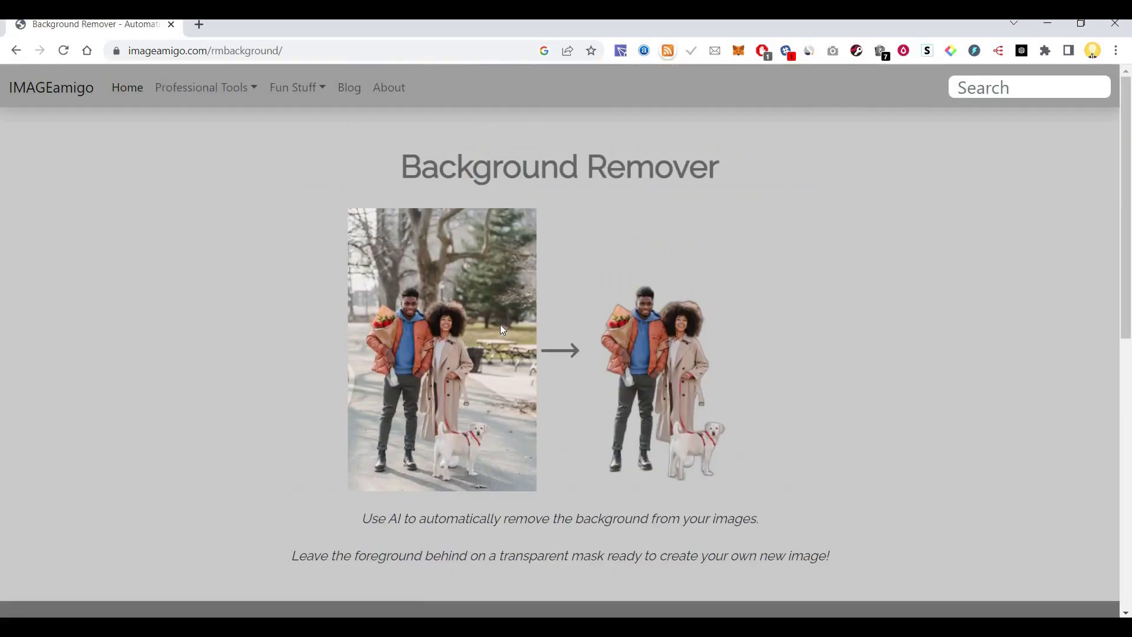
{"action": "scroll", "coordinate": [456, 424], "scroll_direction": "down", "scroll_amount": 5}
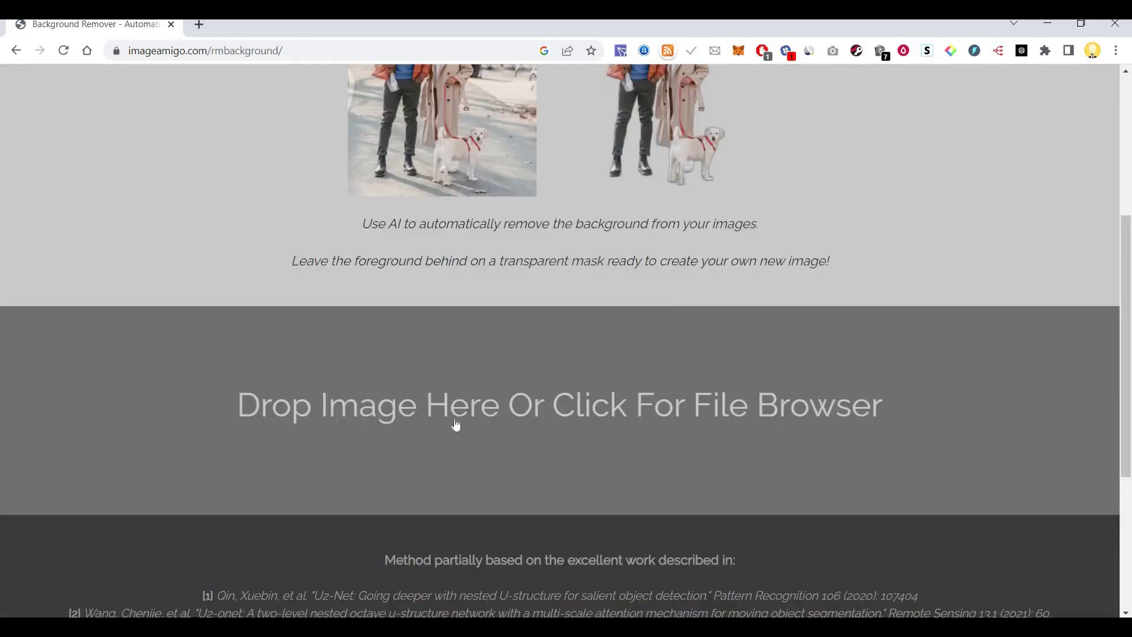
{"action": "scroll", "coordinate": [114, 147], "scroll_direction": "up", "scroll_amount": 5}
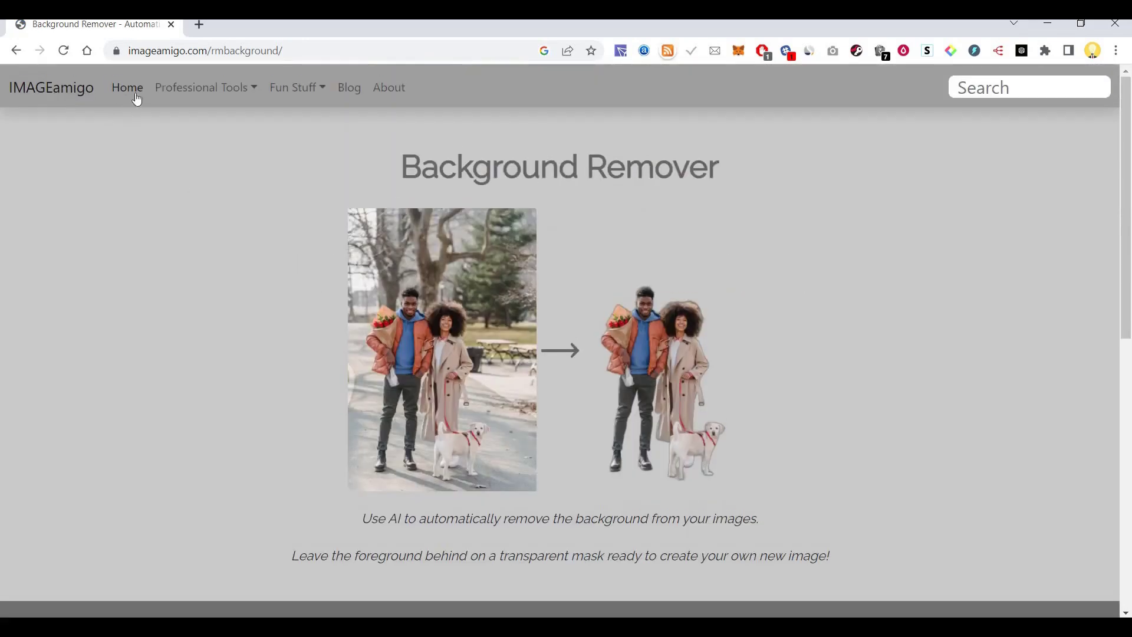
Step: Open the Brightener tool and examine its example photos, description and upload area
{"action": "left_click", "coordinate": [221, 88]}
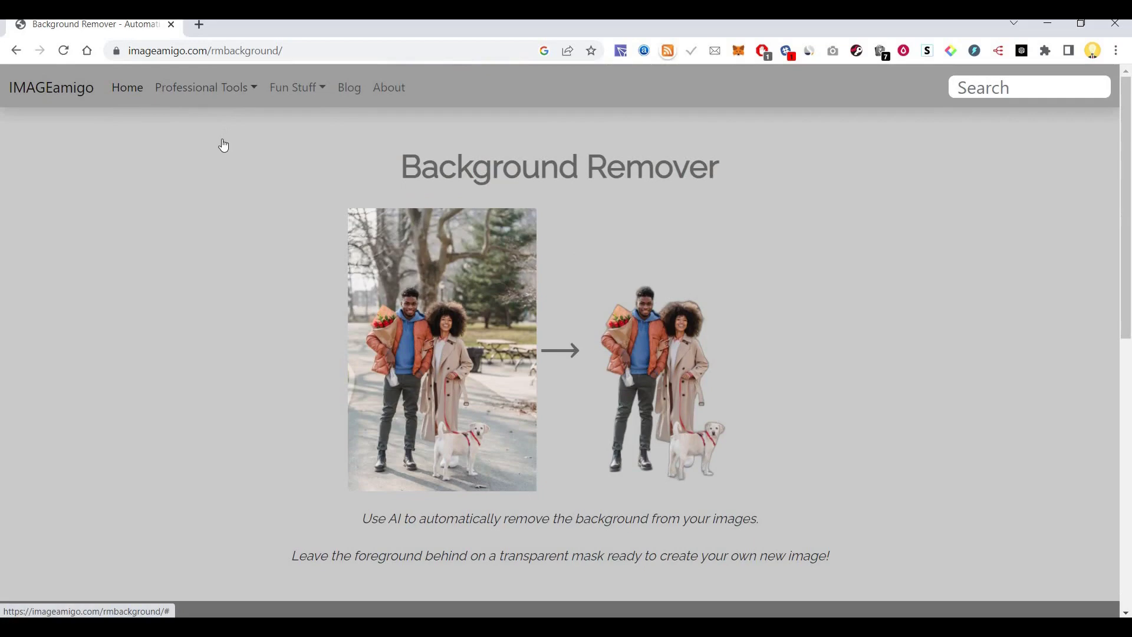
{"action": "left_click", "coordinate": [224, 146]}
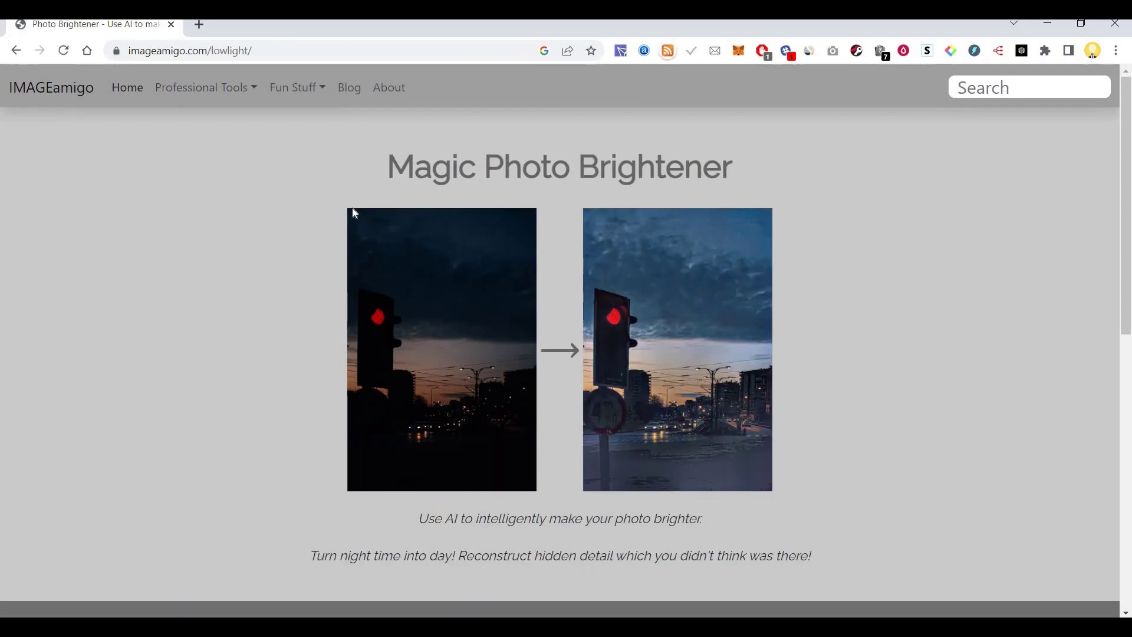
{"action": "scroll", "coordinate": [498, 271], "scroll_direction": "down", "scroll_amount": 3}
{"action": "scroll", "coordinate": [466, 284], "scroll_direction": "up", "scroll_amount": 2}
{"action": "scroll", "coordinate": [470, 269], "scroll_direction": "down", "scroll_amount": 4}
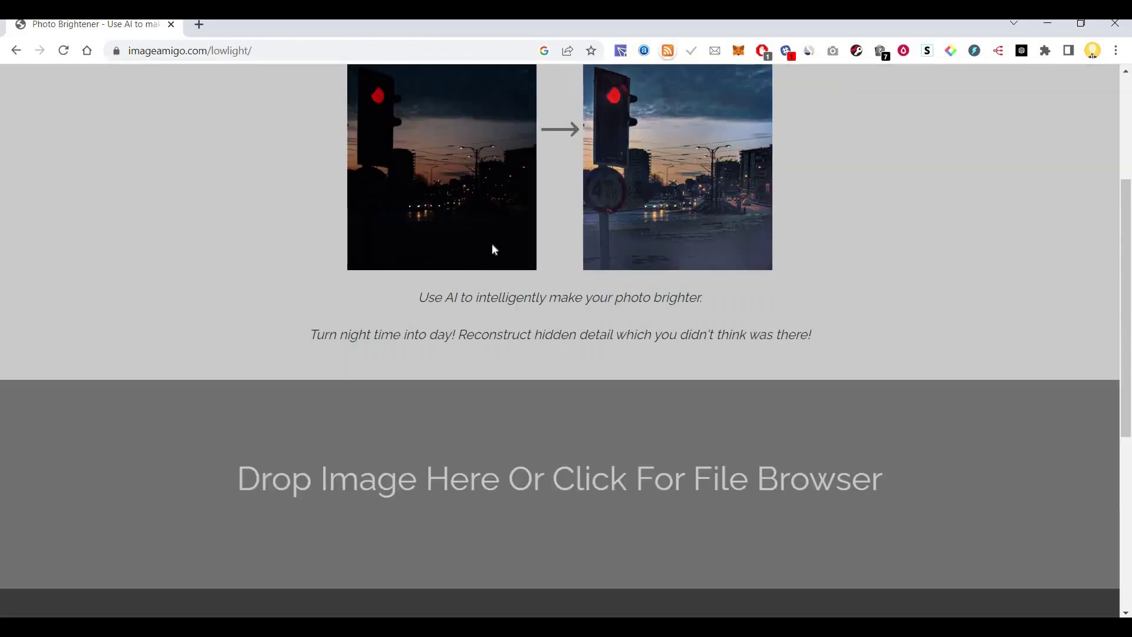
{"action": "scroll", "coordinate": [185, 177], "scroll_direction": "up", "scroll_amount": 4}
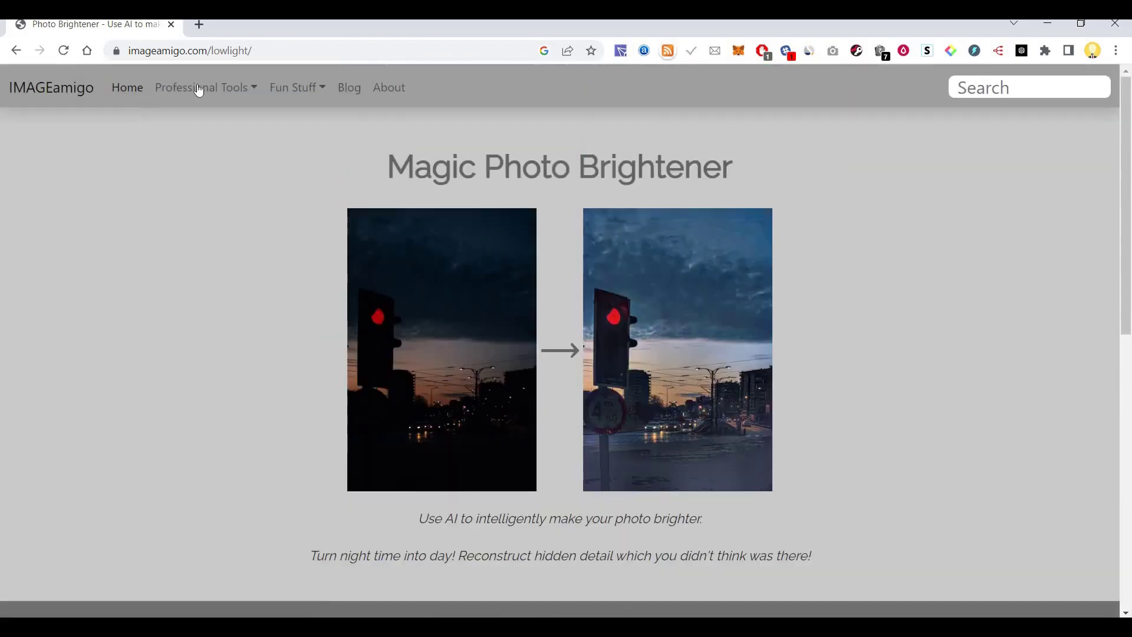
Step: Open the Colorizer tool and review how it presents colorizing black and white pictures
{"action": "left_click", "coordinate": [217, 173]}
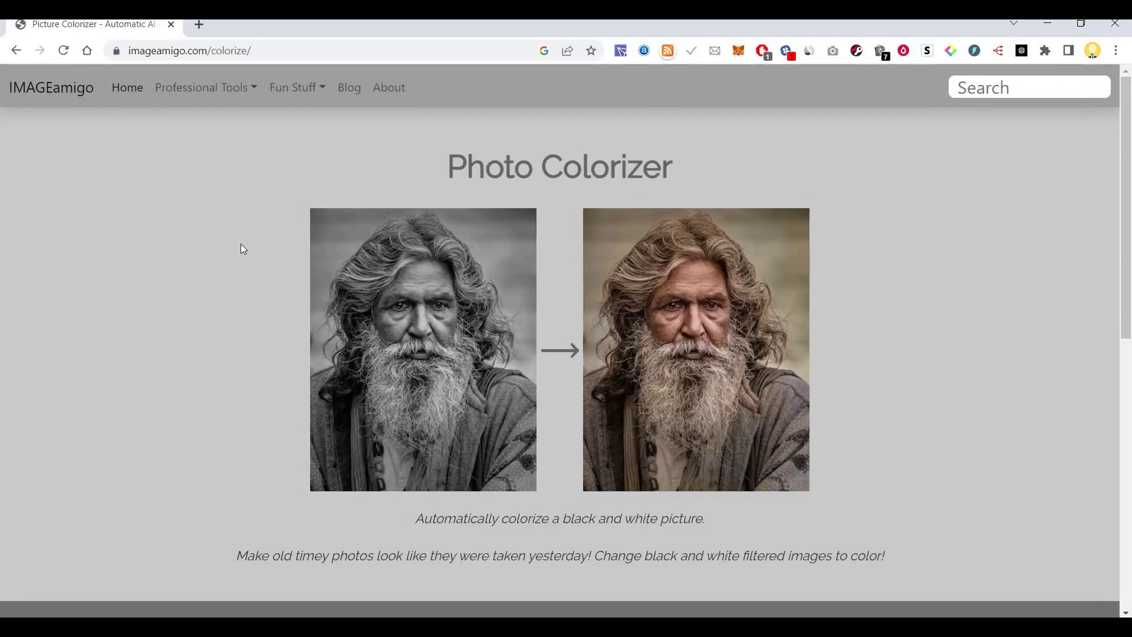
{"action": "scroll", "coordinate": [240, 244], "scroll_direction": "down", "scroll_amount": 1}
{"action": "scroll", "coordinate": [241, 248], "scroll_direction": "down", "scroll_amount": 3}
{"action": "scroll", "coordinate": [250, 147], "scroll_direction": "up", "scroll_amount": 4}
Step: Open the Deblurrer tool and look over its blur removal example
{"action": "left_click", "coordinate": [212, 188]}
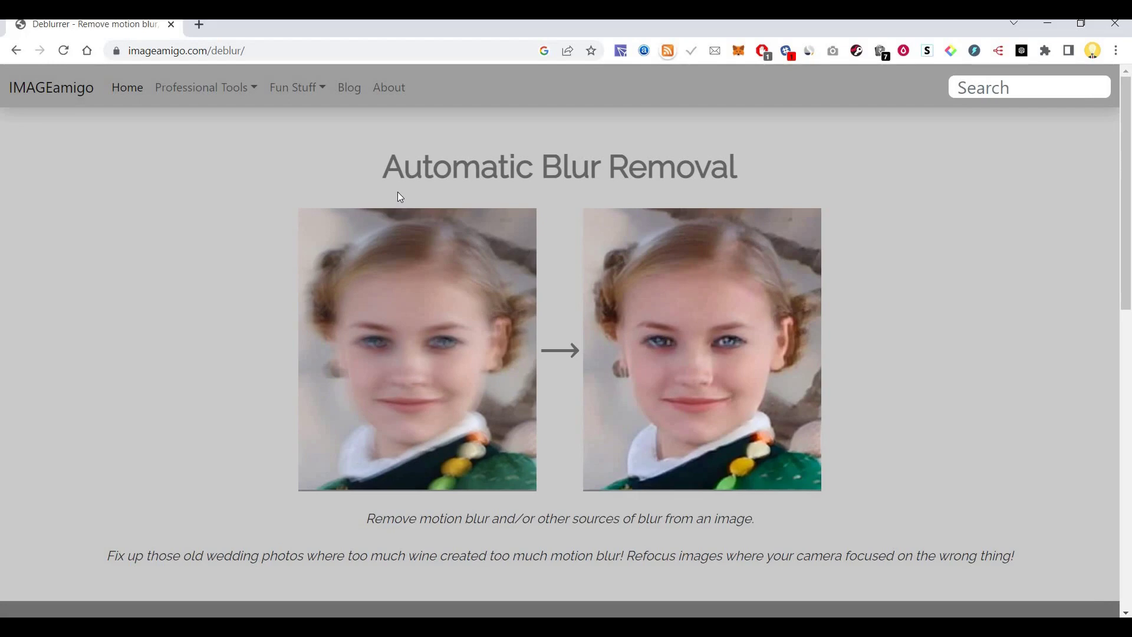
{"action": "scroll", "coordinate": [399, 195], "scroll_direction": "down", "scroll_amount": 3}
{"action": "scroll", "coordinate": [202, 93], "scroll_direction": "up", "scroll_amount": 3}
Step: Open the Demoire tool and examine its moire removal example, description and upload area
{"action": "mouse_move", "coordinate": [201, 92]}
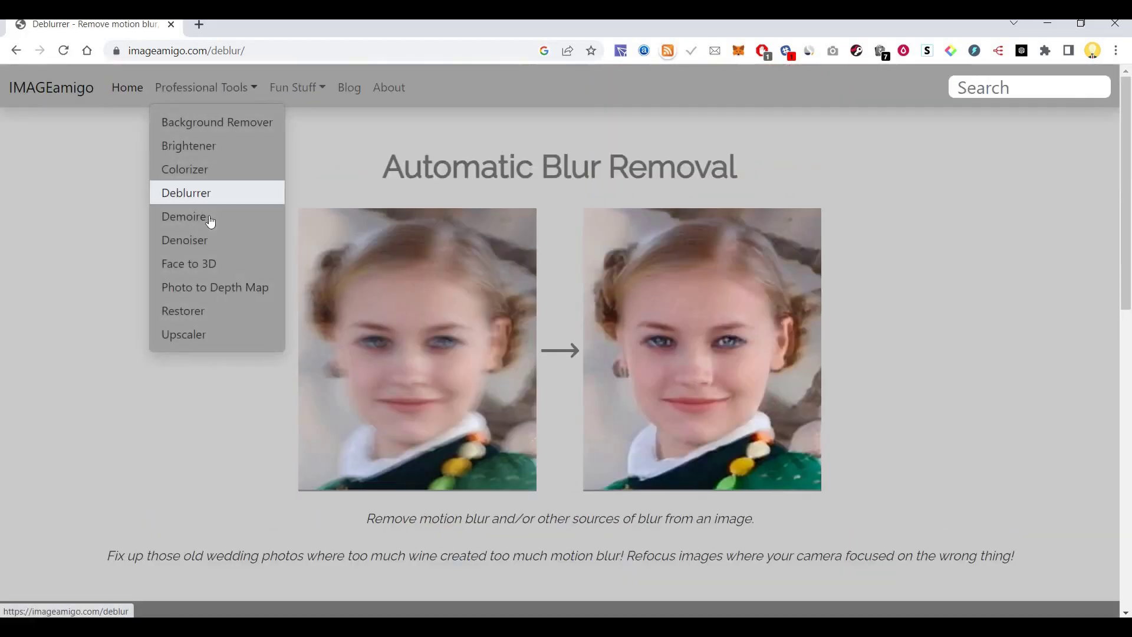
{"action": "left_click", "coordinate": [211, 220]}
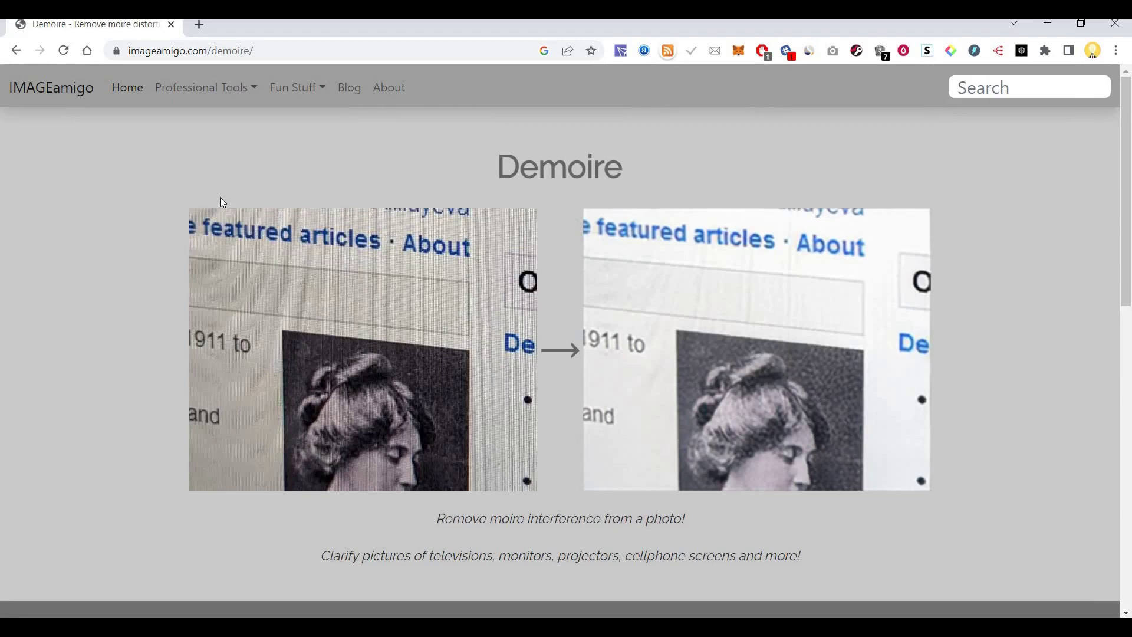
{"action": "scroll", "coordinate": [223, 202], "scroll_direction": "down", "scroll_amount": 4}
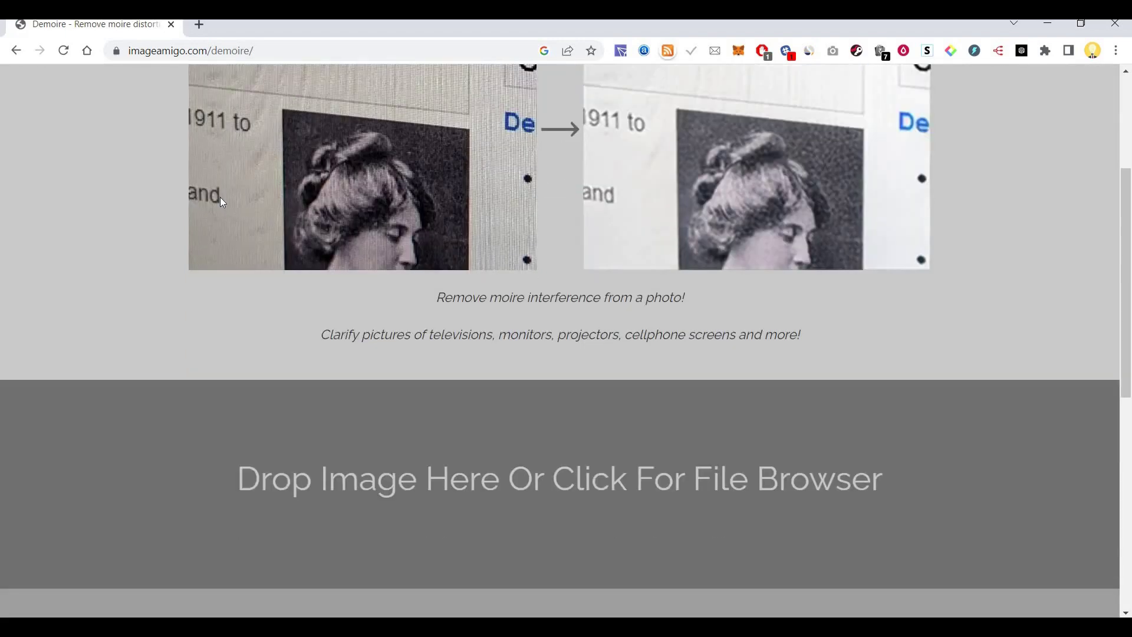
{"action": "scroll", "coordinate": [221, 198], "scroll_direction": "up", "scroll_amount": 4}
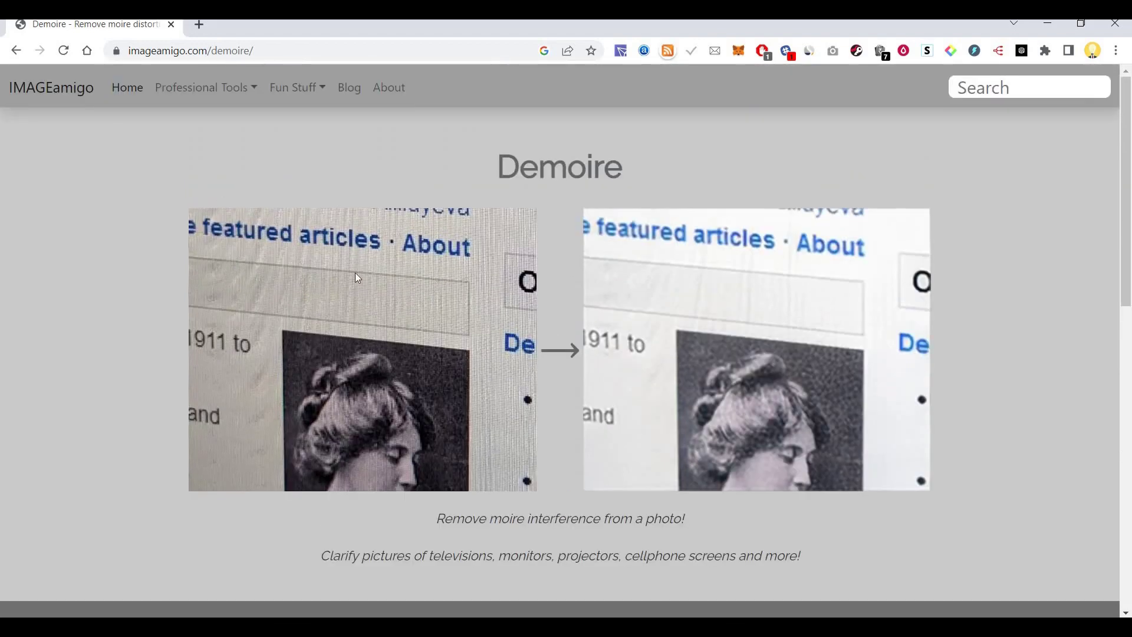
{"action": "scroll", "coordinate": [313, 282], "scroll_direction": "down", "scroll_amount": 5}
{"action": "scroll", "coordinate": [312, 282], "scroll_direction": "up", "scroll_amount": 1}
{"action": "scroll", "coordinate": [312, 279], "scroll_direction": "up", "scroll_amount": 1}
{"action": "scroll", "coordinate": [312, 282], "scroll_direction": "down", "scroll_amount": 1}
{"action": "scroll", "coordinate": [295, 247], "scroll_direction": "up", "scroll_amount": 4}
Step: View the Denoiser tool's page and the Face to 3D tool's page with their example images
{"action": "left_click", "coordinate": [201, 100]}
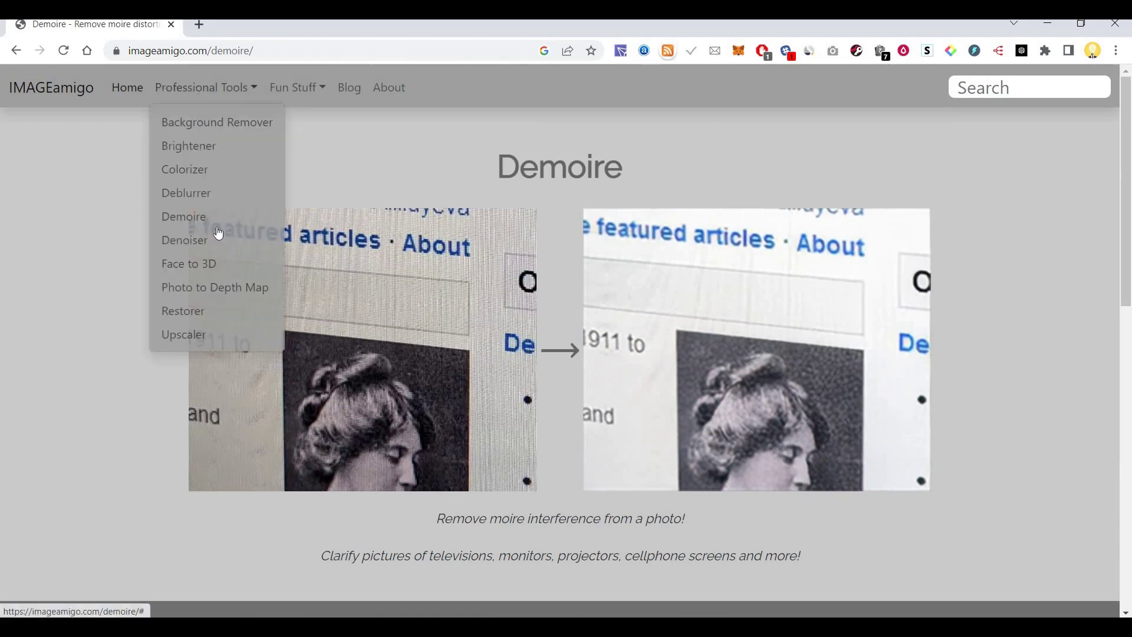
{"action": "left_click", "coordinate": [230, 253]}
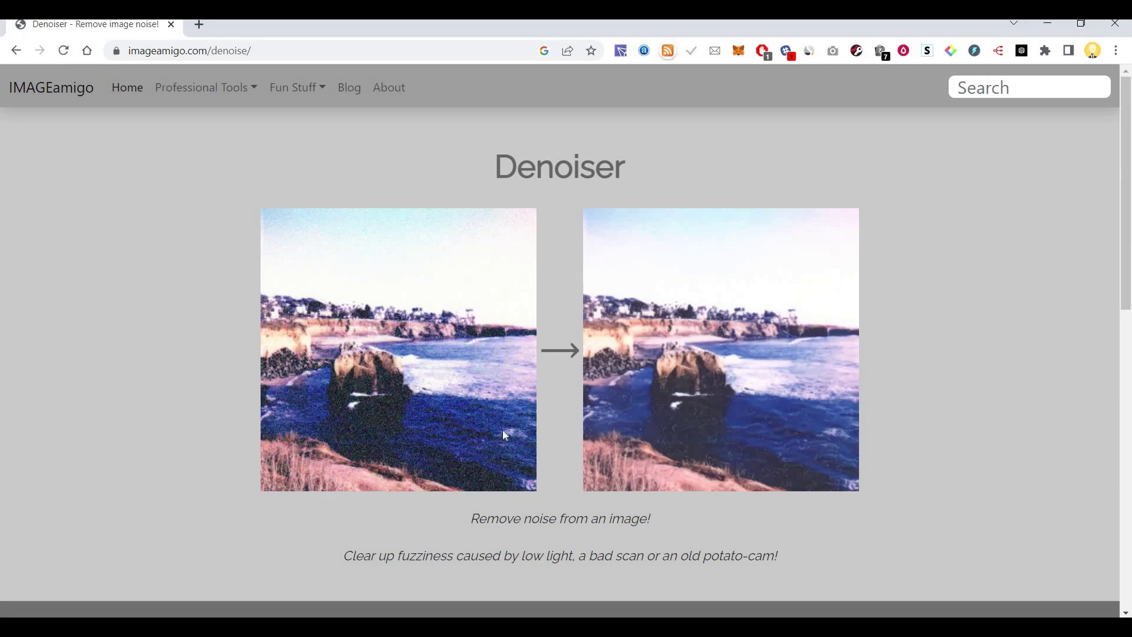
{"action": "left_click", "coordinate": [193, 98]}
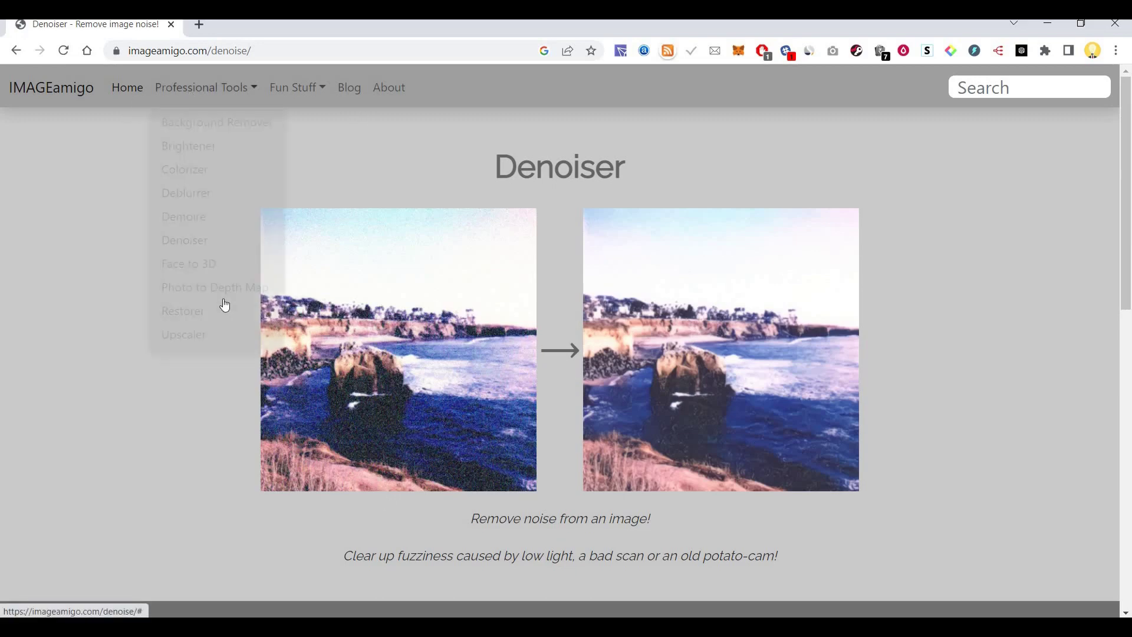
{"action": "left_click", "coordinate": [236, 266]}
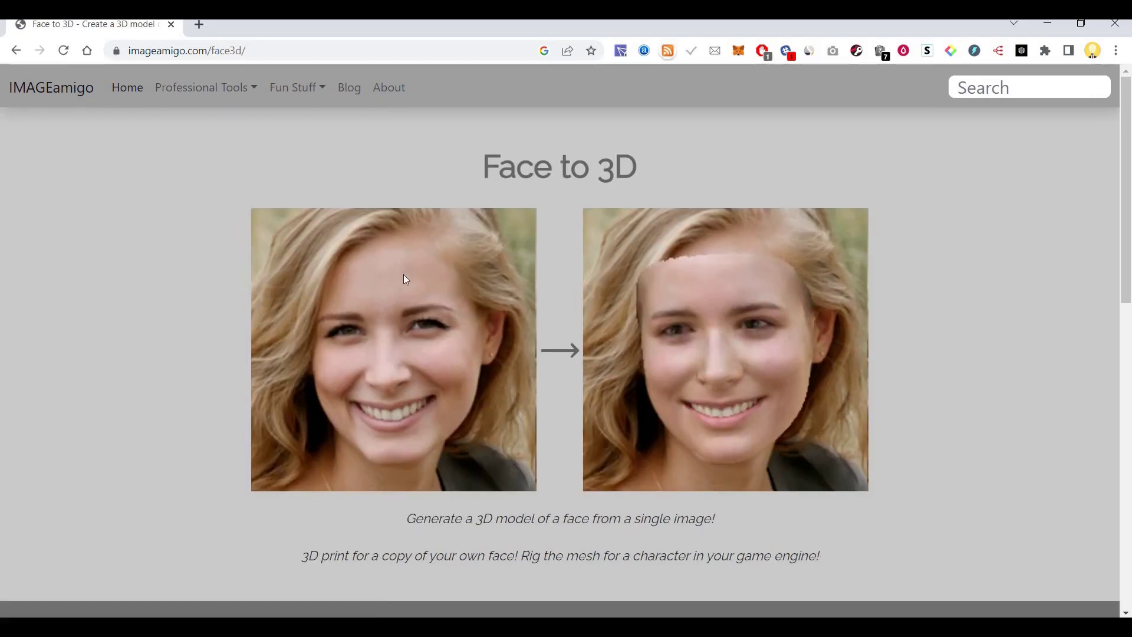
{"action": "scroll", "coordinate": [403, 275], "scroll_direction": "down", "scroll_amount": 3}
{"action": "scroll", "coordinate": [325, 182], "scroll_direction": "up", "scroll_amount": 3}
Step: Open the Photo to Depth Map tool and review its depth map example and upload area
{"action": "left_click", "coordinate": [185, 96]}
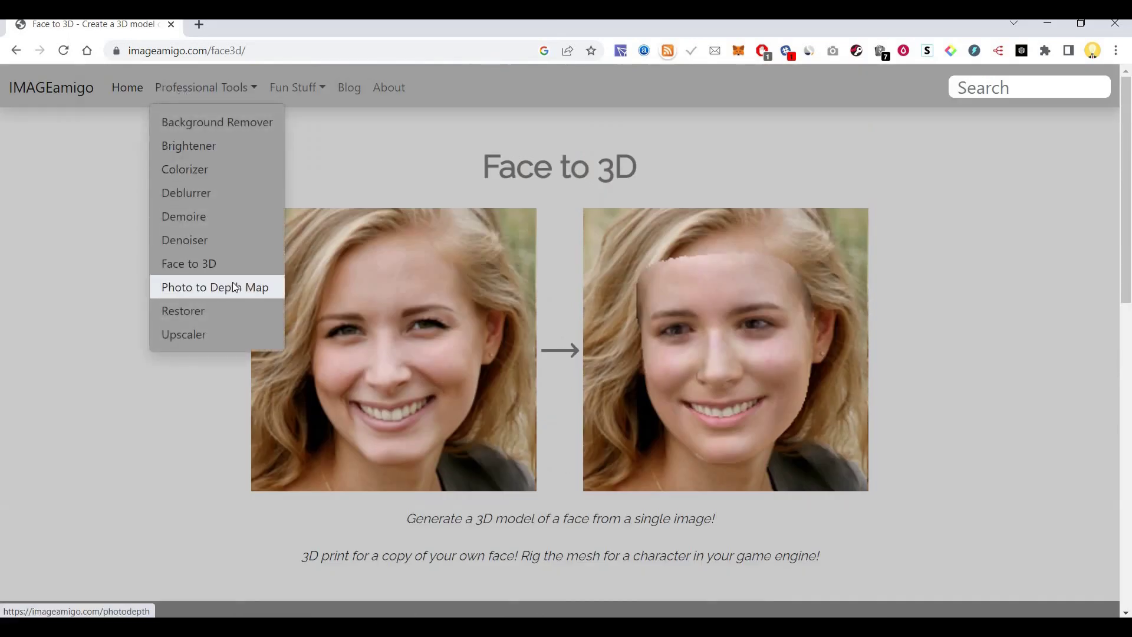
{"action": "left_click", "coordinate": [234, 287]}
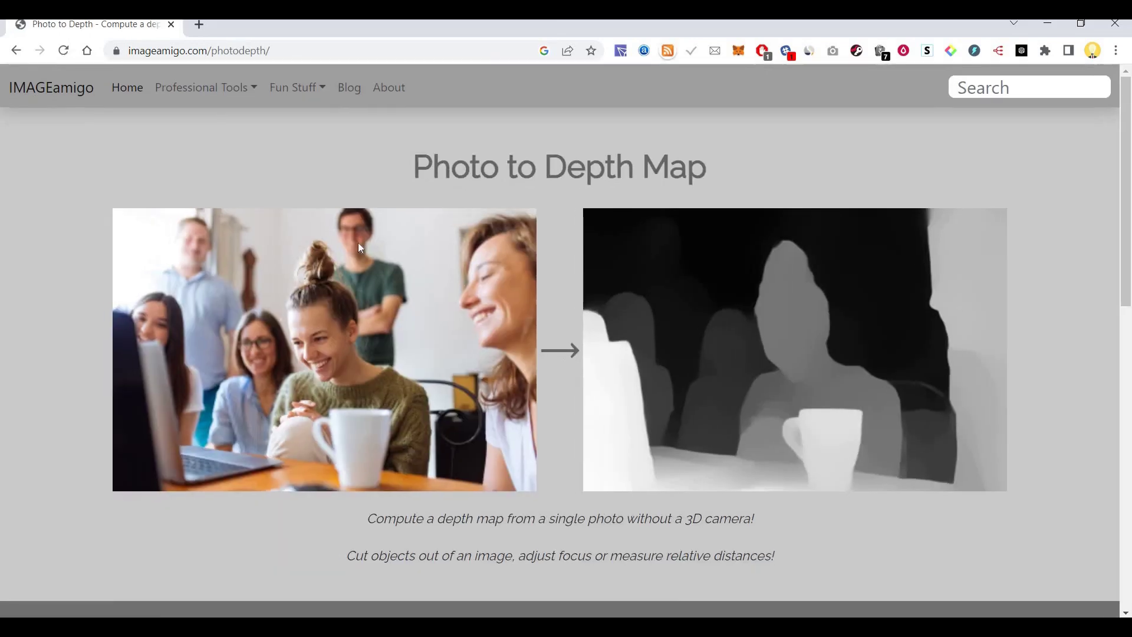
{"action": "scroll", "coordinate": [411, 234], "scroll_direction": "down", "scroll_amount": 1}
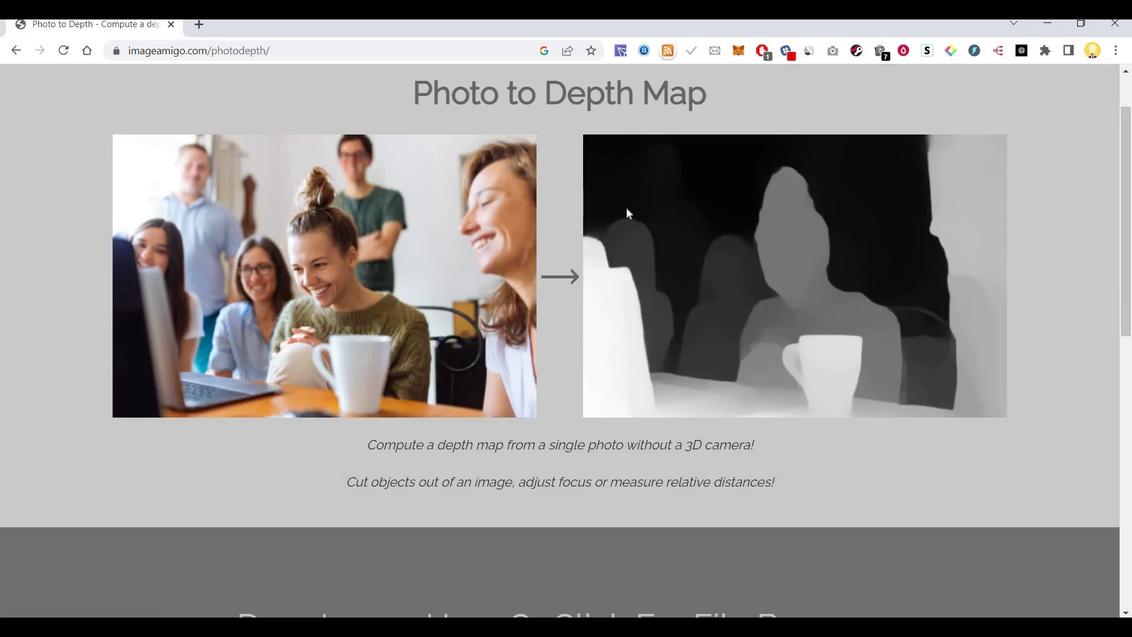
{"action": "scroll", "coordinate": [344, 218], "scroll_direction": "down", "scroll_amount": 4}
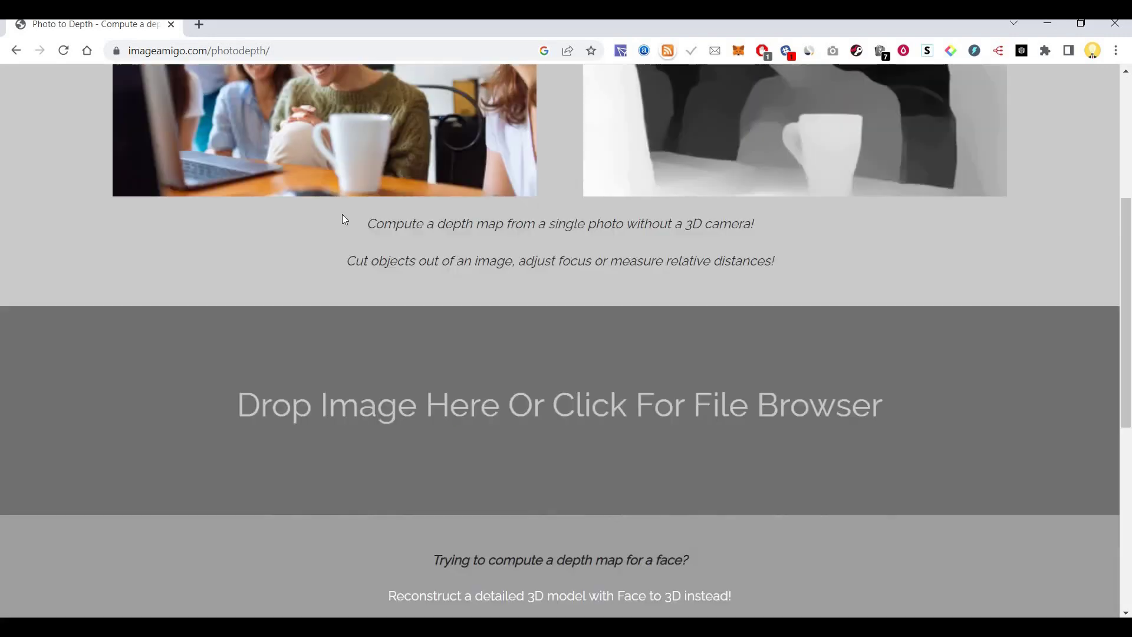
{"action": "scroll", "coordinate": [295, 183], "scroll_direction": "up", "scroll_amount": 5}
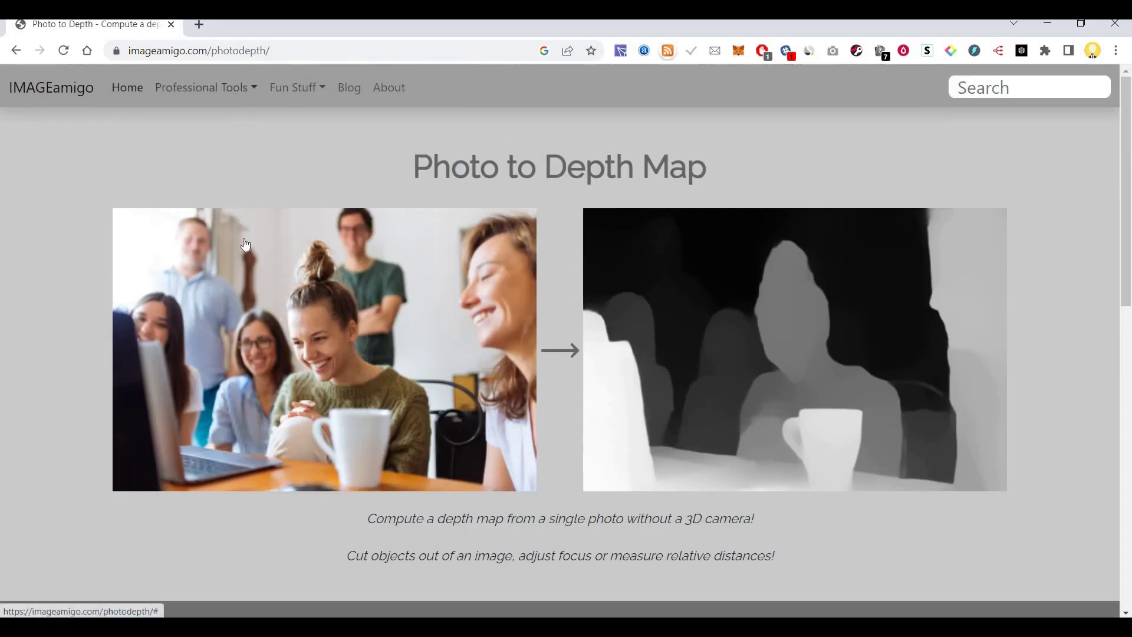
Step: View the Restorer tool's page and the Upscaler tool's page with their before-and-after examples
{"action": "left_click", "coordinate": [241, 90]}
{"action": "left_click", "coordinate": [226, 323]}
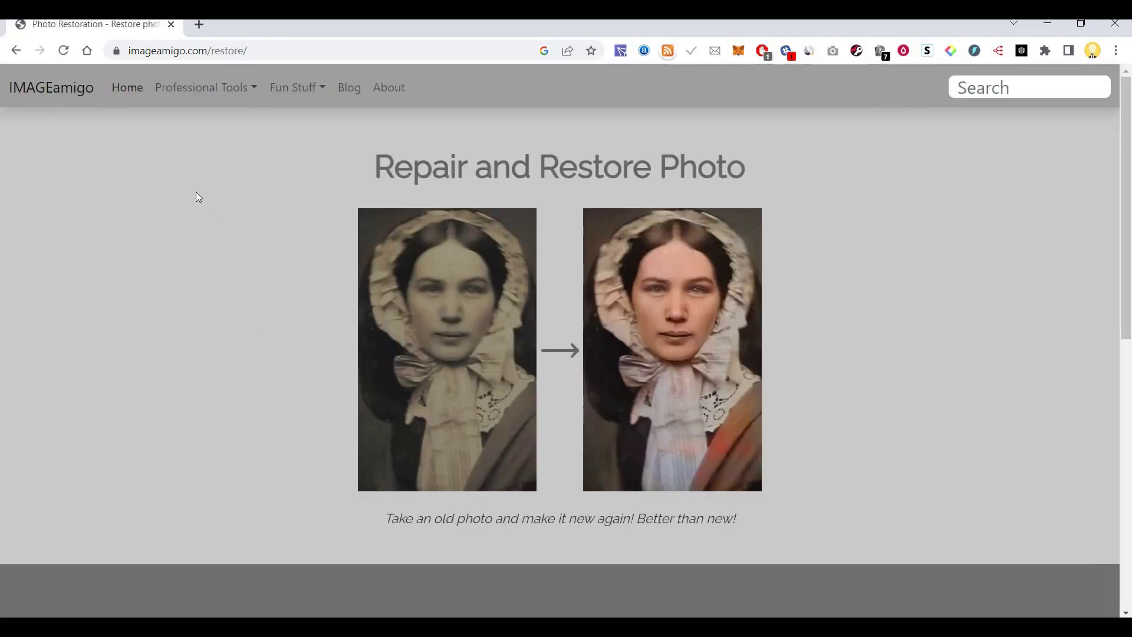
{"action": "left_click", "coordinate": [207, 92]}
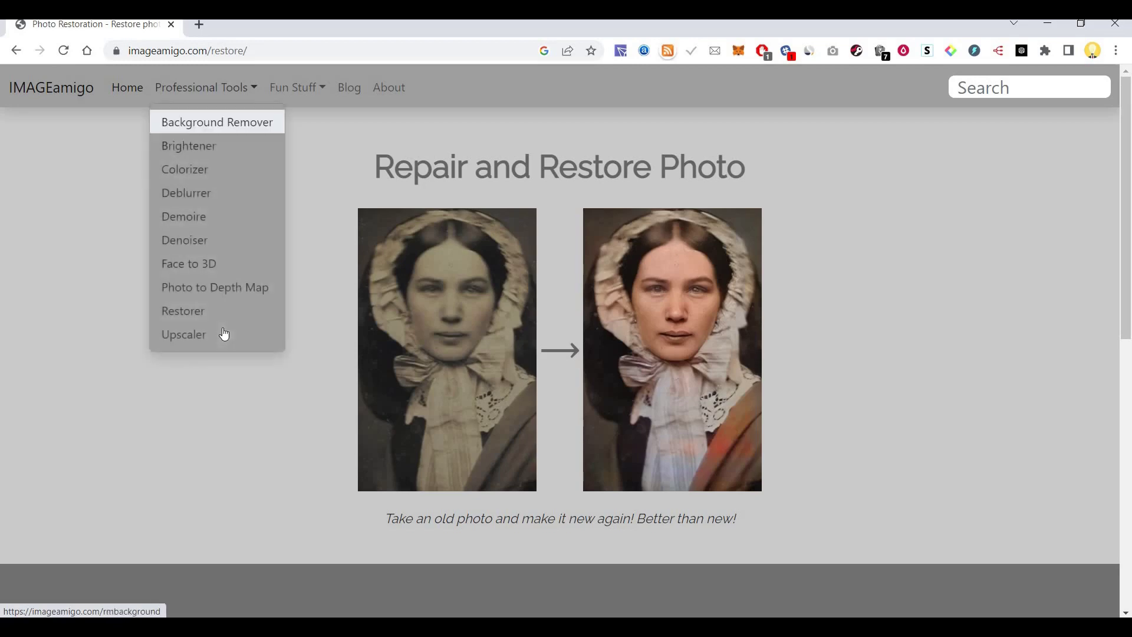
{"action": "left_click", "coordinate": [225, 333]}
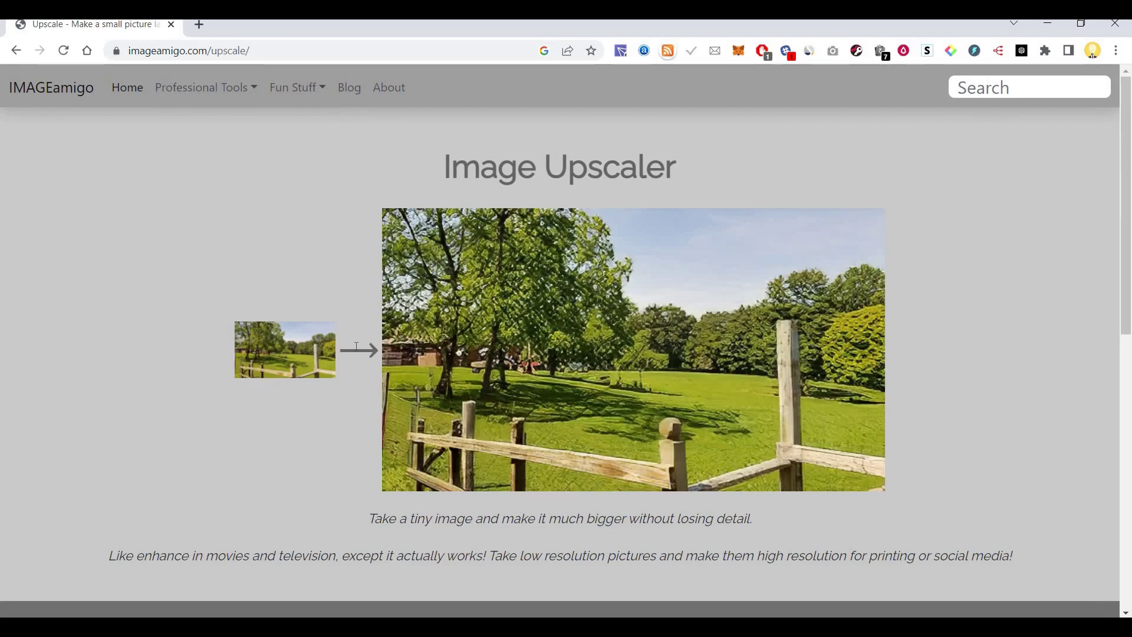
{"action": "scroll", "coordinate": [355, 345], "scroll_direction": "down", "scroll_amount": 1}
{"action": "scroll", "coordinate": [192, 89], "scroll_direction": "up", "scroll_amount": 1}
Step: Open the Age Guesser from the fun tools and bring up its image upload area
{"action": "left_click", "coordinate": [193, 88]}
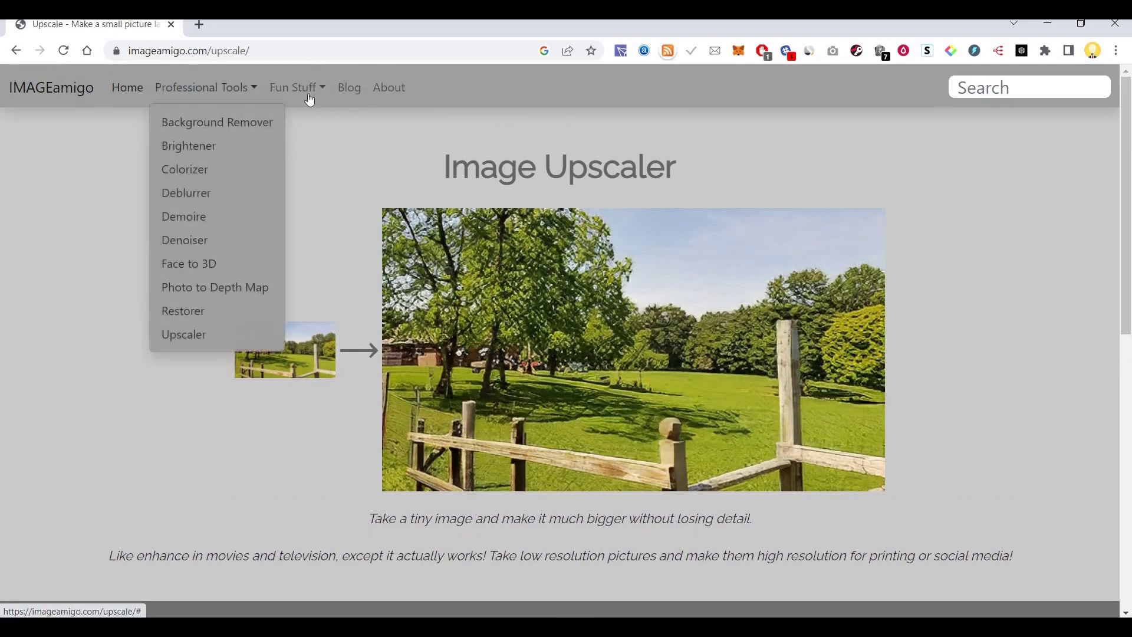
{"action": "left_click", "coordinate": [310, 95]}
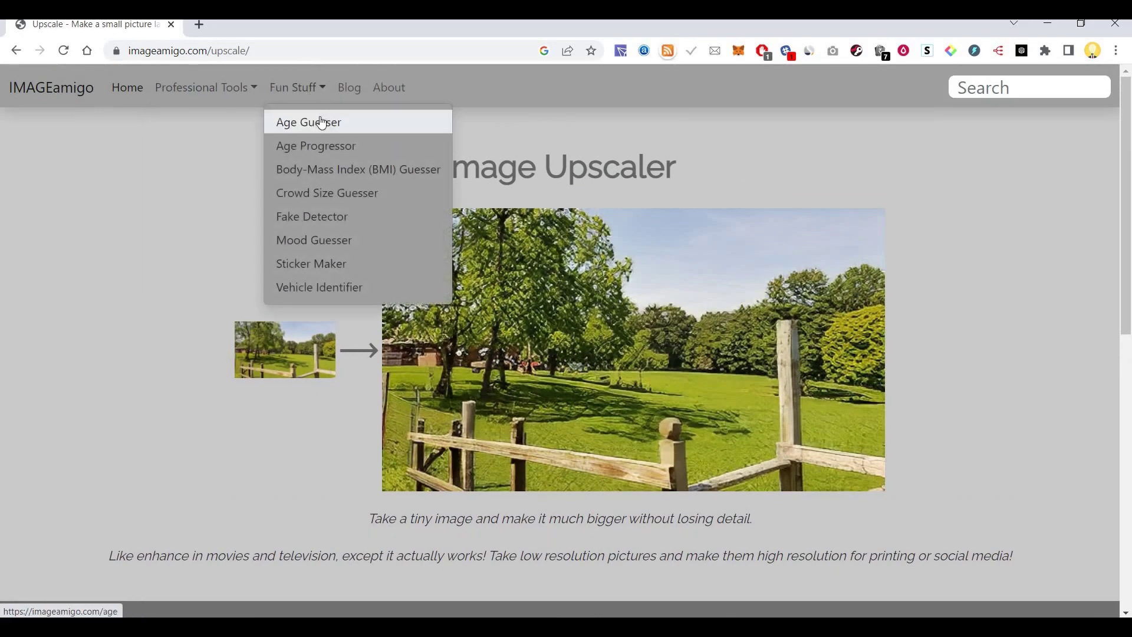
{"action": "left_click", "coordinate": [322, 122]}
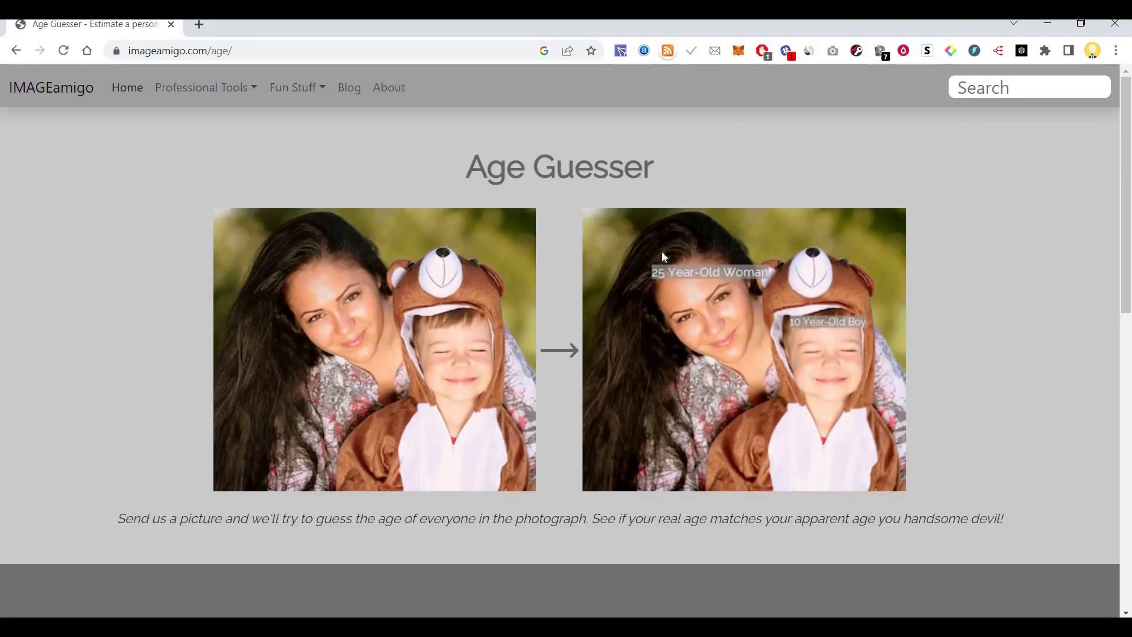
{"action": "scroll", "coordinate": [596, 297], "scroll_direction": "down", "scroll_amount": 6}
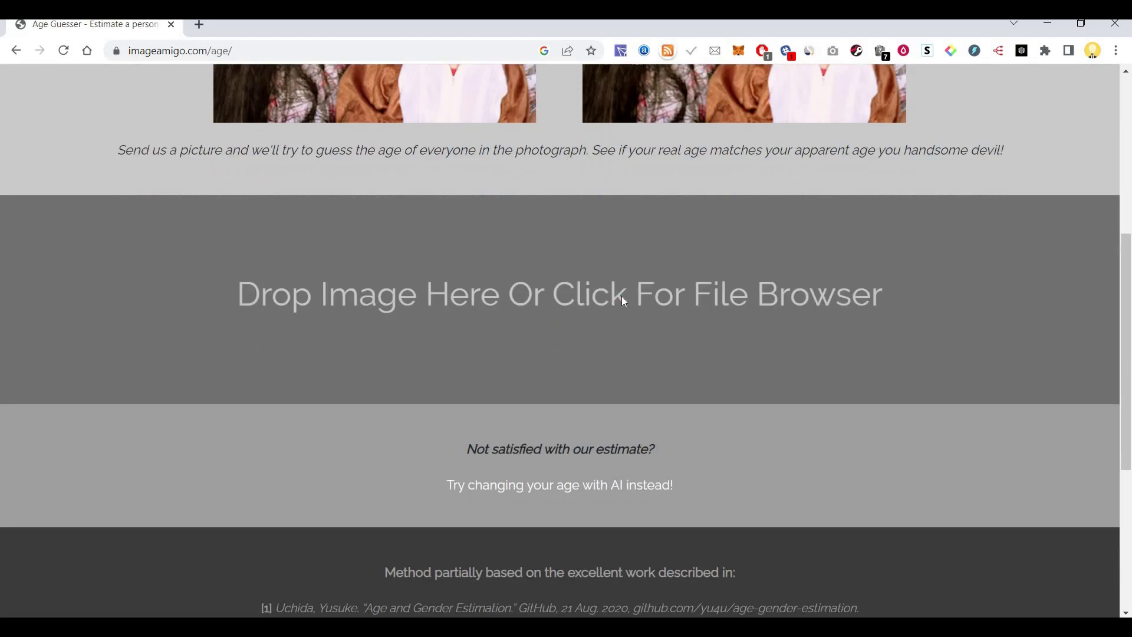
Step: Upload Johnny-Depp.jpg from the TES12 folder to the Age Guesser and check the processing
{"action": "left_click", "coordinate": [624, 301]}
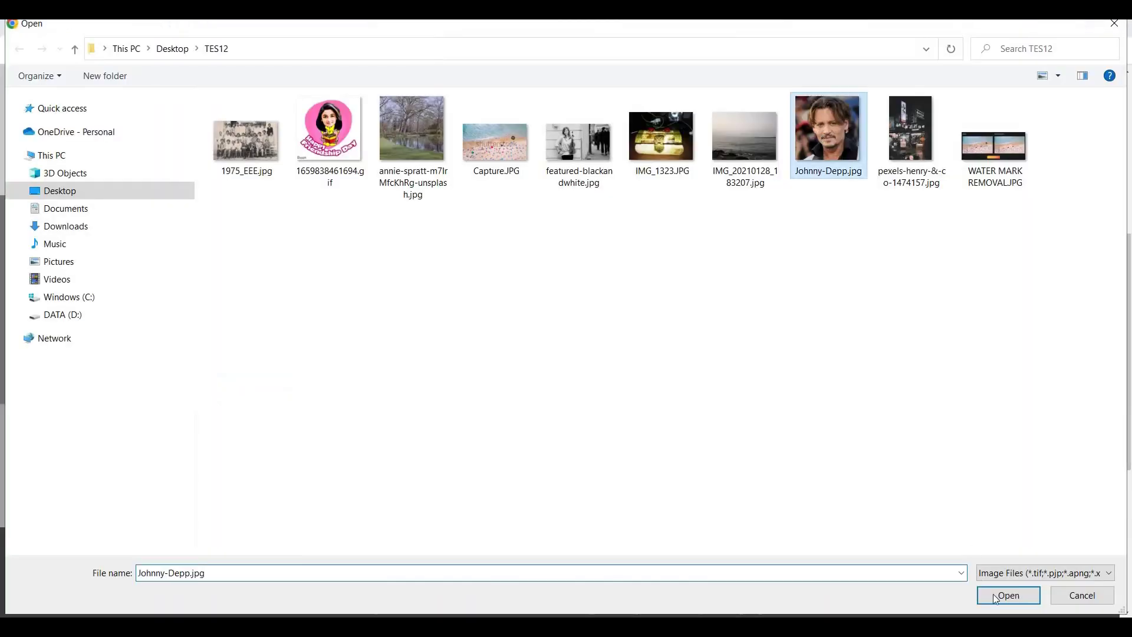
{"action": "left_click", "coordinate": [1009, 597]}
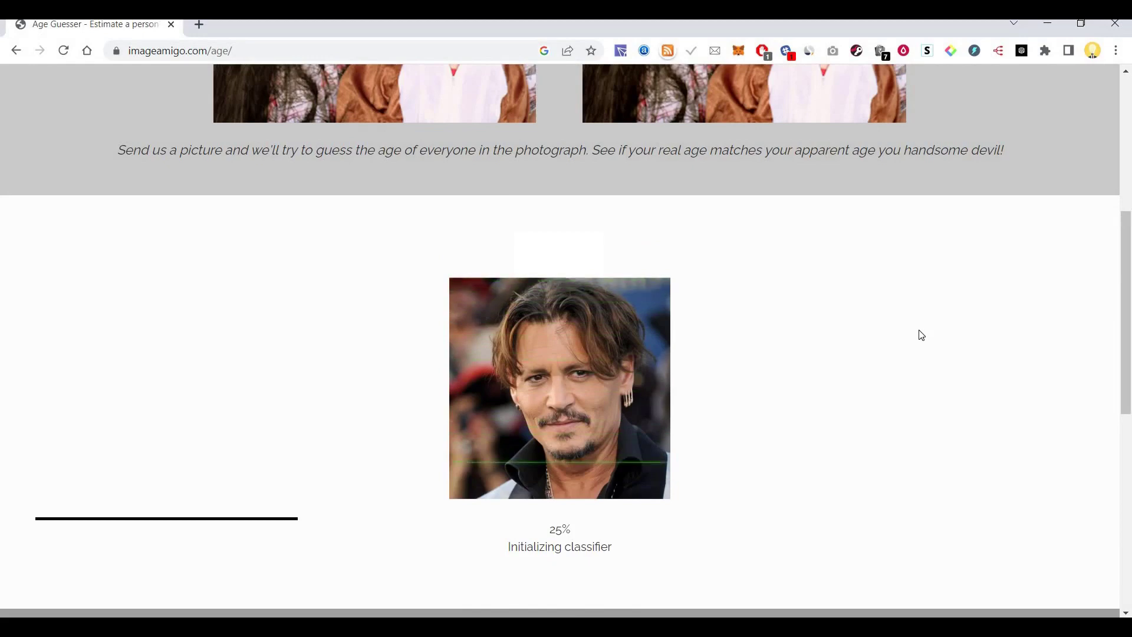
{"action": "scroll", "coordinate": [922, 335], "scroll_direction": "up", "scroll_amount": 5}
{"action": "scroll", "coordinate": [922, 335], "scroll_direction": "down", "scroll_amount": 5}
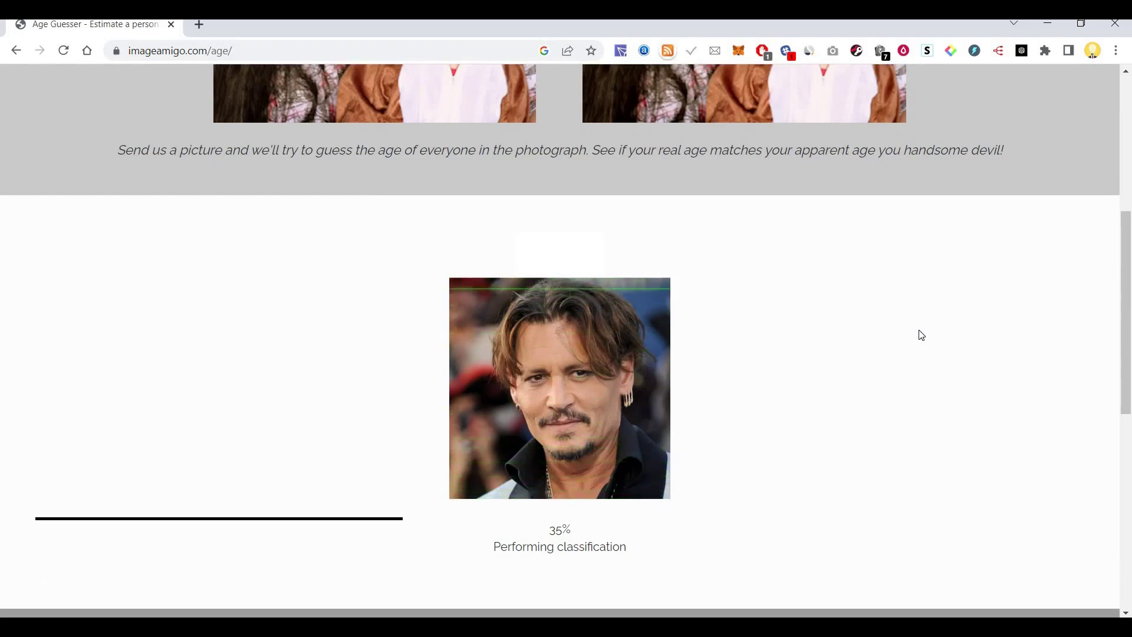
Step: Review the Age Guesser's example images and examine the age estimate on the processed portrait
{"action": "scroll", "coordinate": [922, 335], "scroll_direction": "up", "scroll_amount": 6}
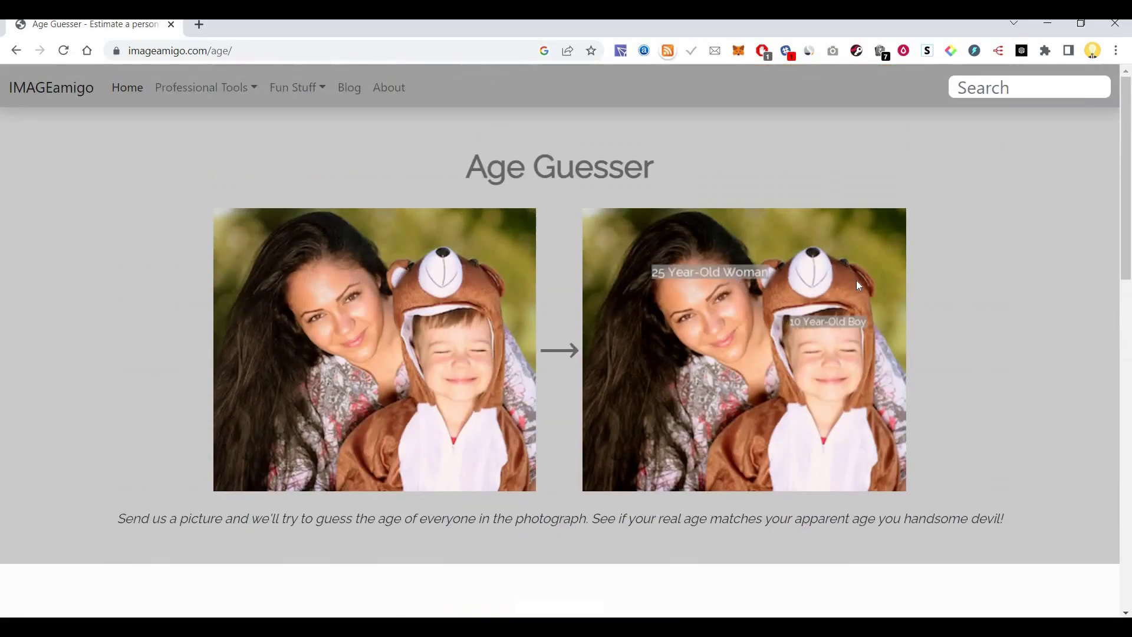
{"action": "scroll", "coordinate": [893, 319], "scroll_direction": "down", "scroll_amount": 7}
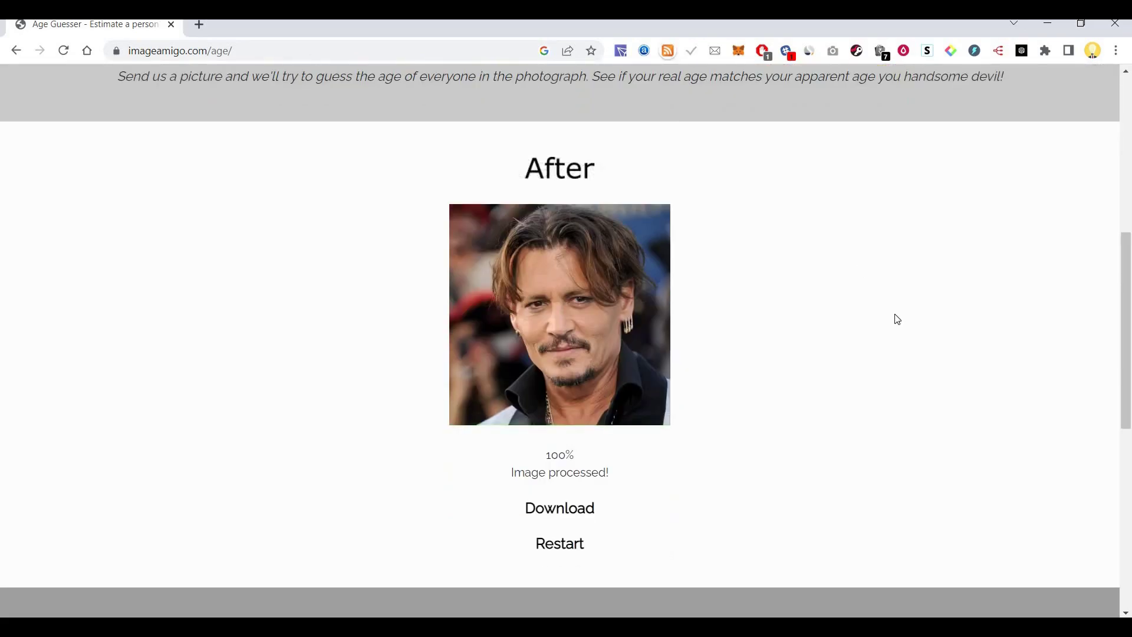
{"action": "scroll", "coordinate": [614, 417], "scroll_direction": "down", "scroll_amount": 1}
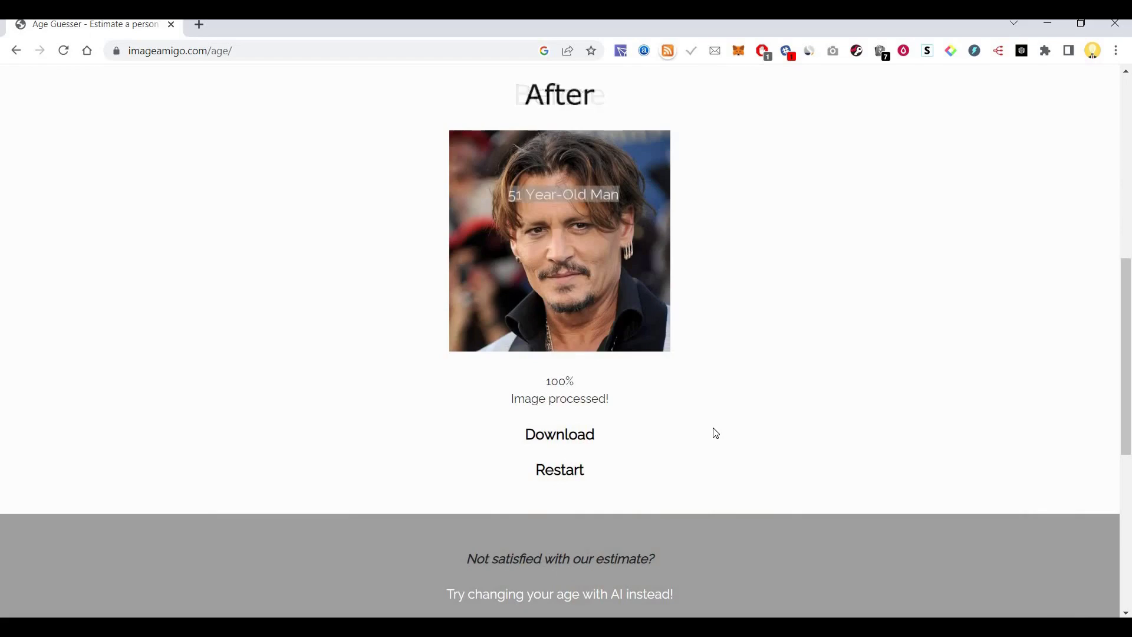
Step: Open the Age Progressor from the fun tools, review its age progression example and bring up its image upload area
{"action": "scroll", "coordinate": [715, 433], "scroll_direction": "up", "scroll_amount": 8}
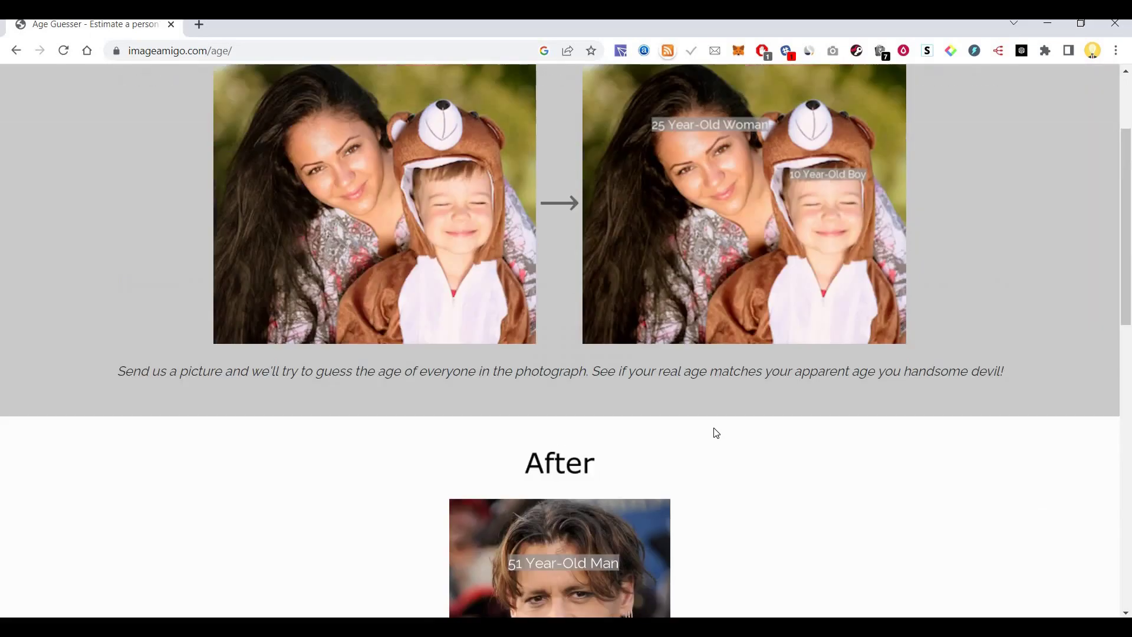
{"action": "left_click", "coordinate": [312, 95]}
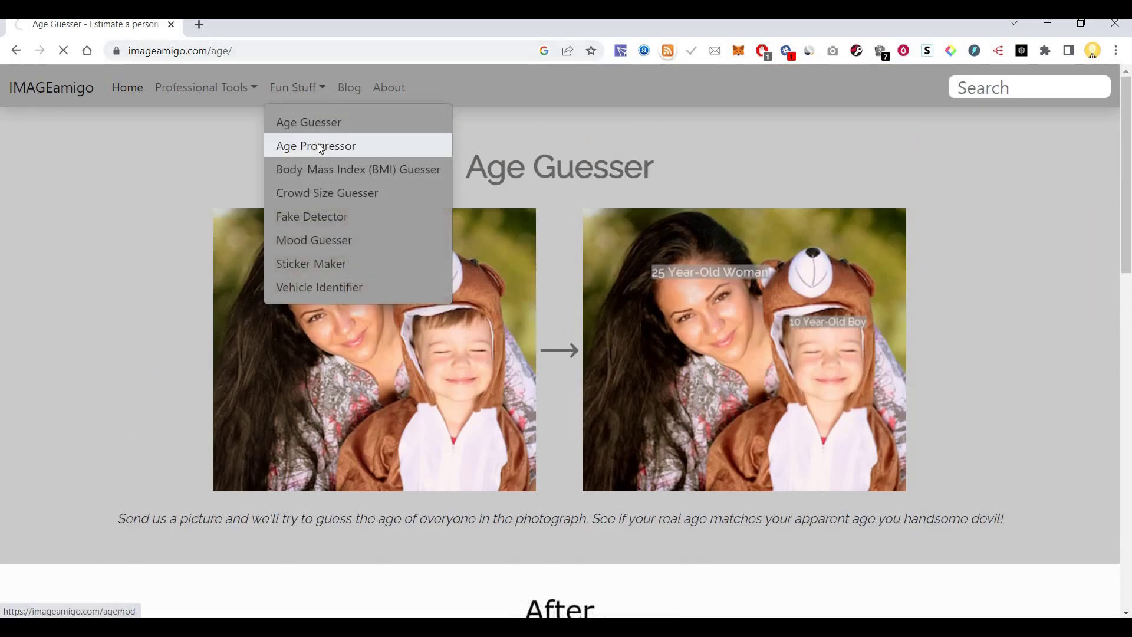
{"action": "left_click", "coordinate": [320, 147]}
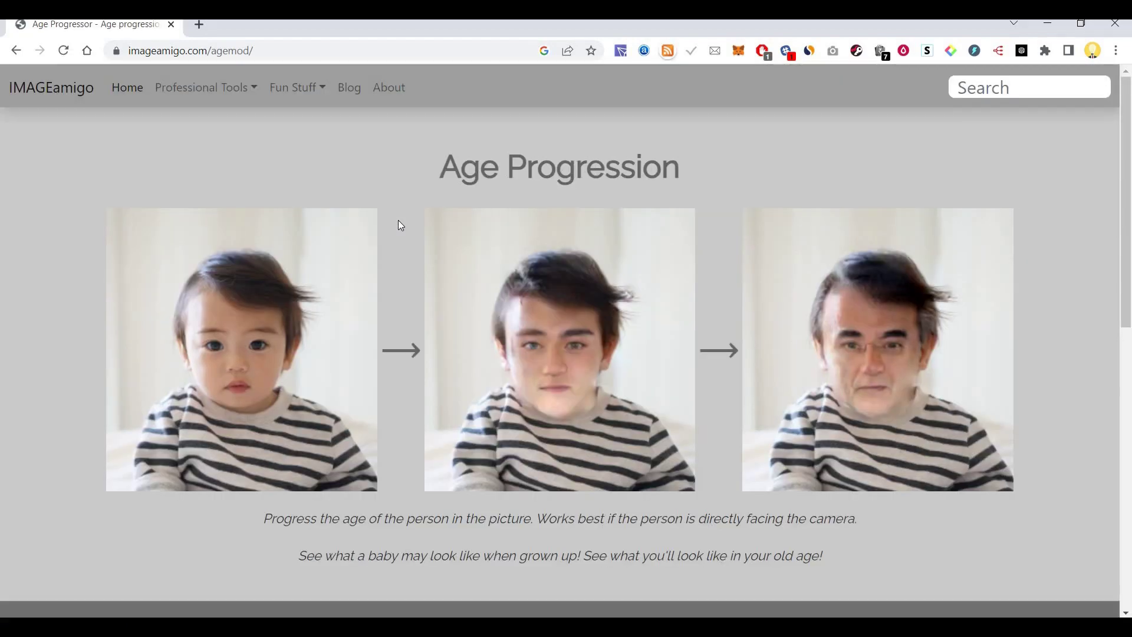
{"action": "scroll", "coordinate": [398, 225], "scroll_direction": "down", "scroll_amount": 6}
{"action": "scroll", "coordinate": [526, 313], "scroll_direction": "up", "scroll_amount": 4}
{"action": "scroll", "coordinate": [577, 413], "scroll_direction": "down", "scroll_amount": 2}
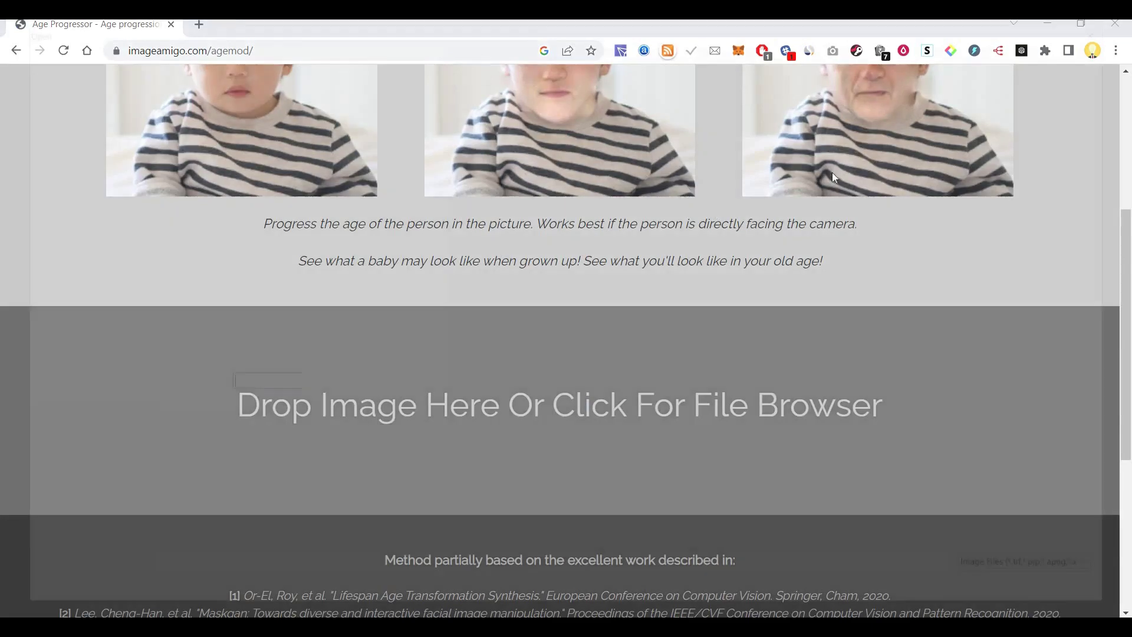
Step: Upload the Johnny Depp portrait to the Age Progressor and set the target gender to Male
{"action": "left_click", "coordinate": [981, 465]}
{"action": "left_click", "coordinate": [828, 136]}
{"action": "left_click", "coordinate": [1011, 594]}
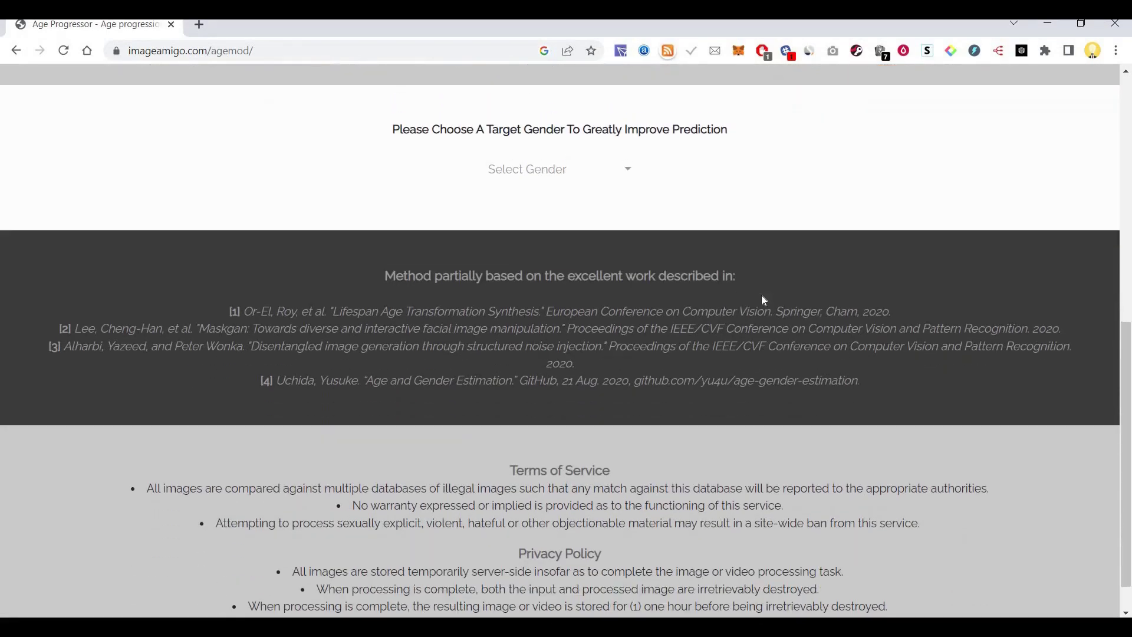
{"action": "scroll", "coordinate": [519, 325], "scroll_direction": "up", "scroll_amount": 3}
{"action": "left_click", "coordinate": [526, 326]}
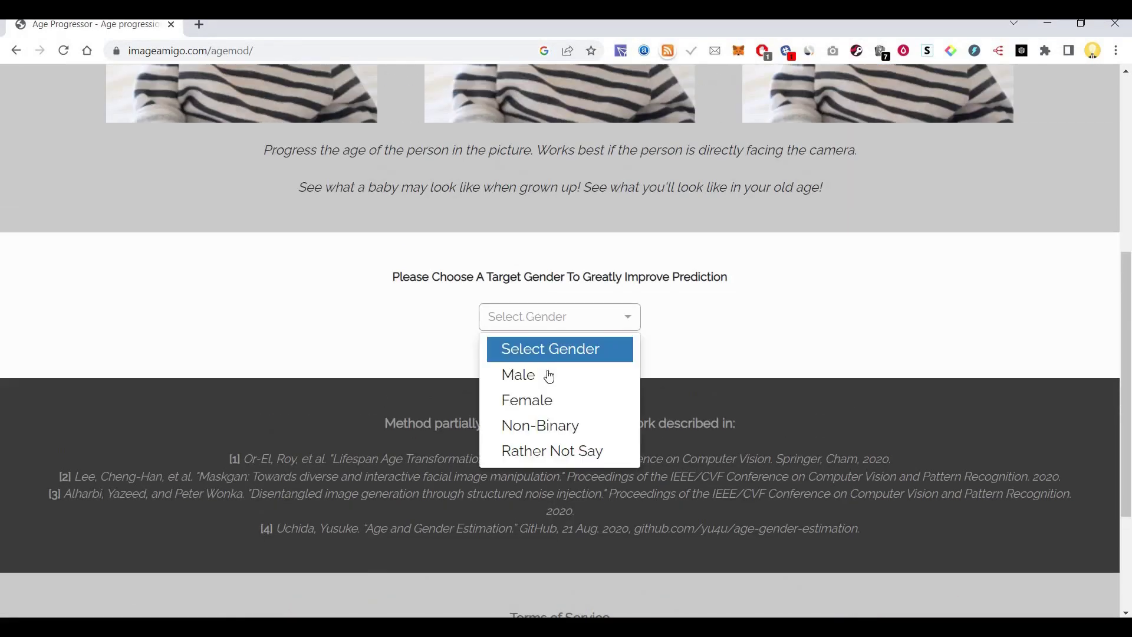
{"action": "left_click", "coordinate": [525, 375]}
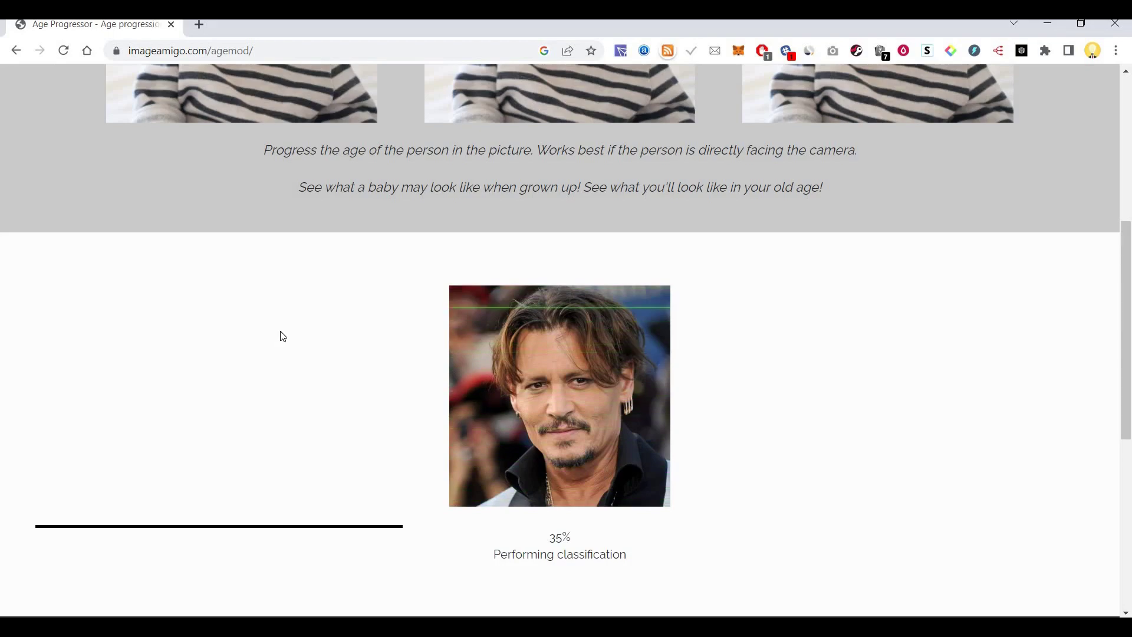
Step: Review the age progression example images and check the processing of the uploaded portrait
{"action": "scroll", "coordinate": [282, 334], "scroll_direction": "up", "scroll_amount": 6}
{"action": "scroll", "coordinate": [301, 371], "scroll_direction": "down", "scroll_amount": 3}
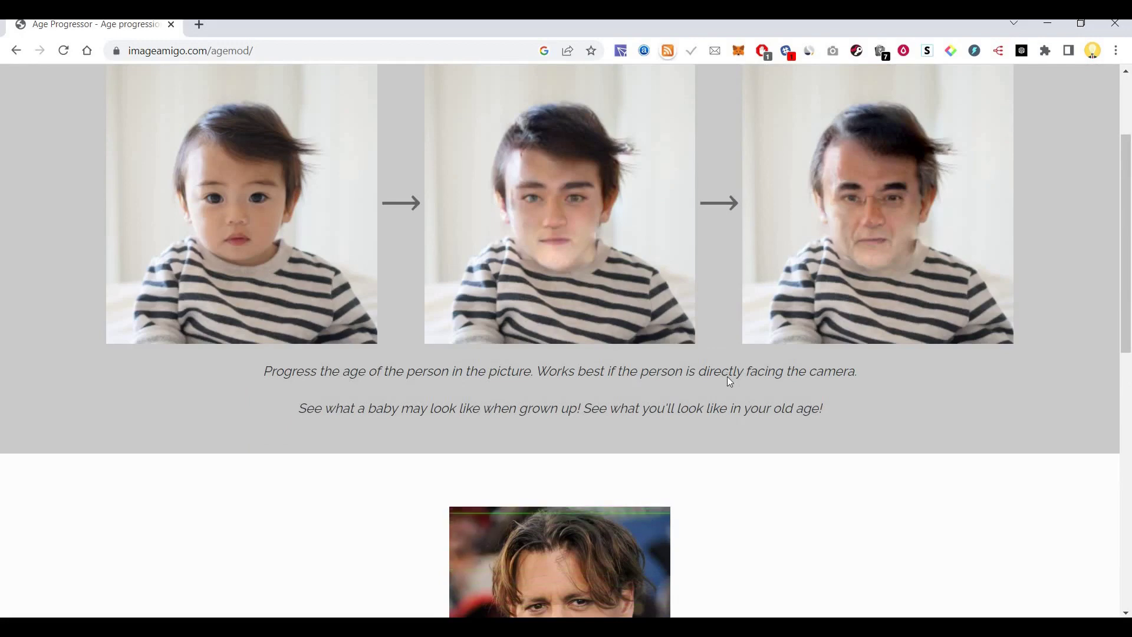
{"action": "scroll", "coordinate": [729, 382], "scroll_direction": "down", "scroll_amount": 5}
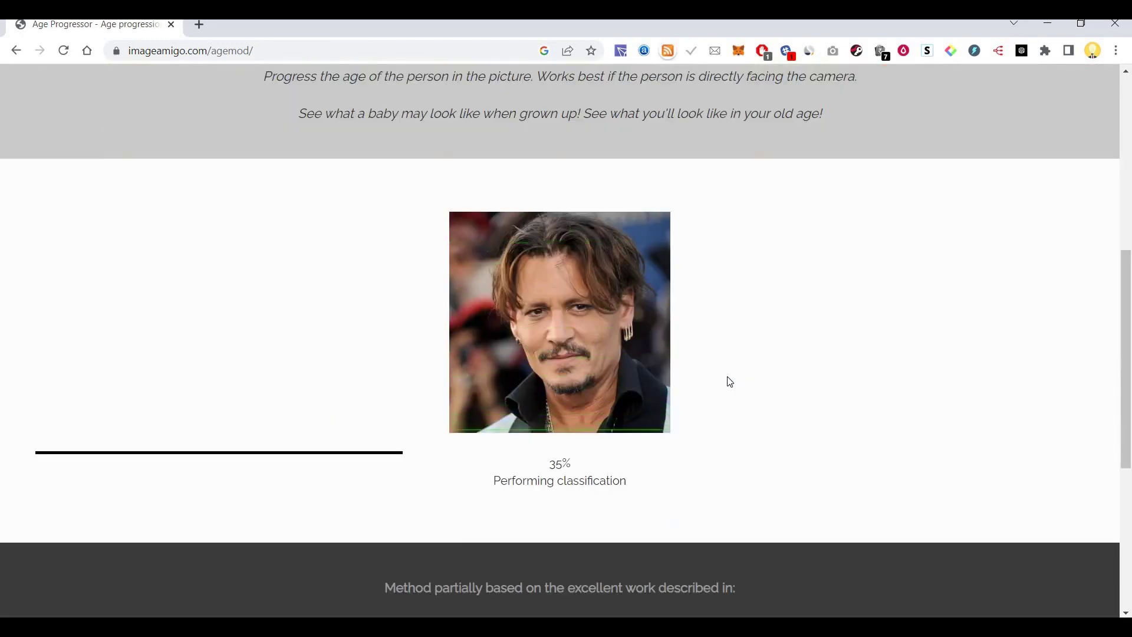
{"action": "scroll", "coordinate": [485, 359], "scroll_direction": "up", "scroll_amount": 5}
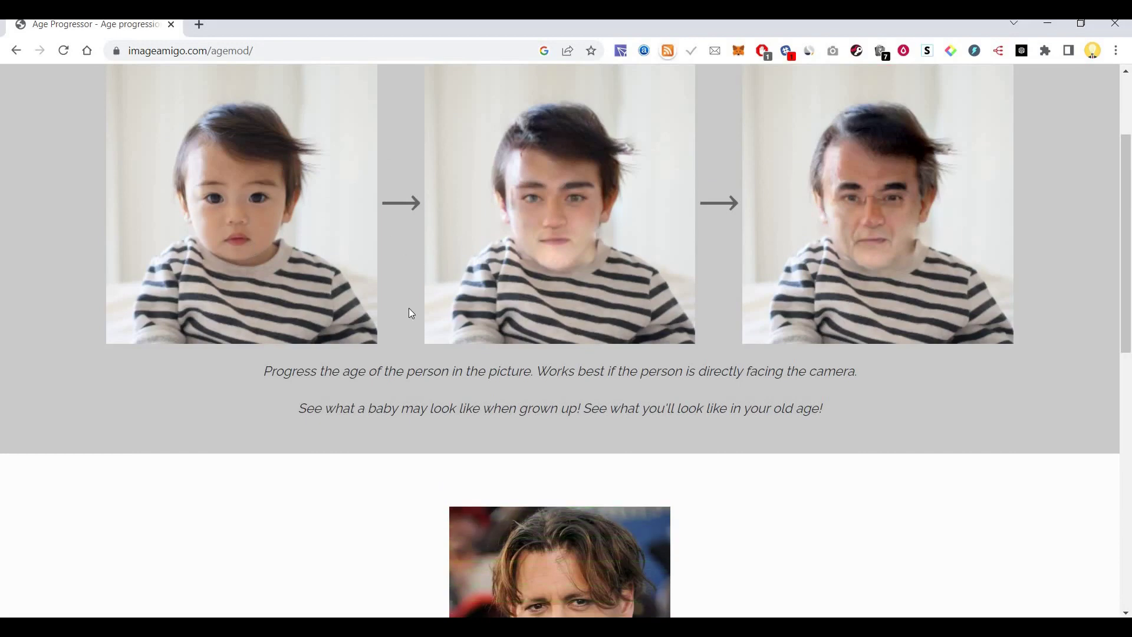
{"action": "scroll", "coordinate": [411, 312], "scroll_direction": "down", "scroll_amount": 4}
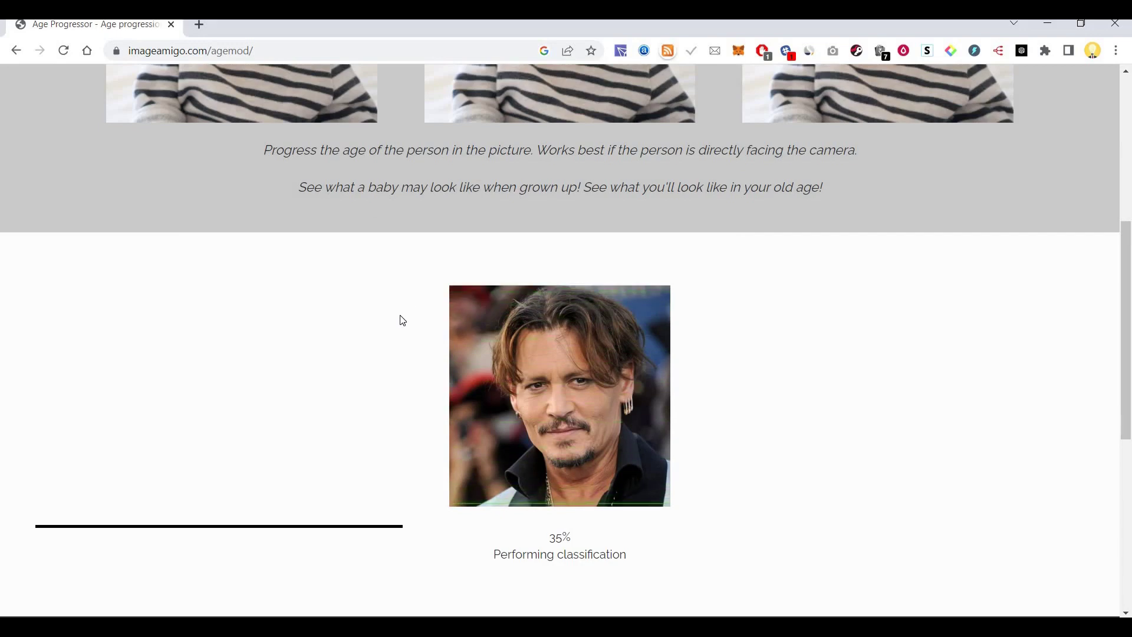
{"action": "scroll", "coordinate": [395, 314], "scroll_direction": "down", "scroll_amount": 4}
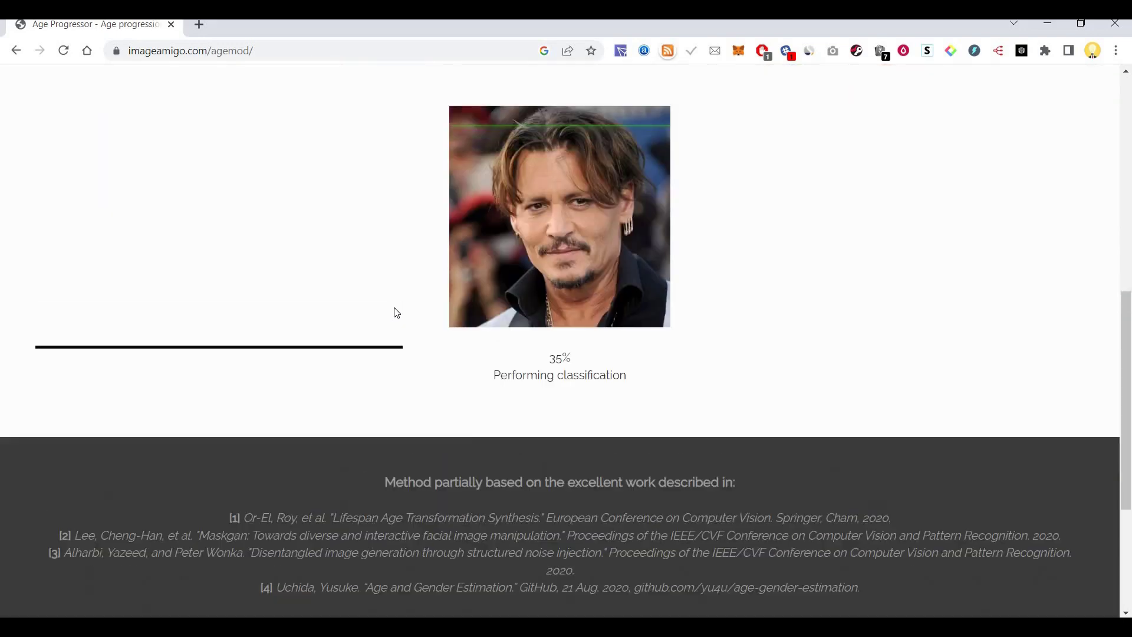
{"action": "scroll", "coordinate": [286, 81], "scroll_direction": "up", "scroll_amount": 9}
{"action": "left_click", "coordinate": [307, 94]}
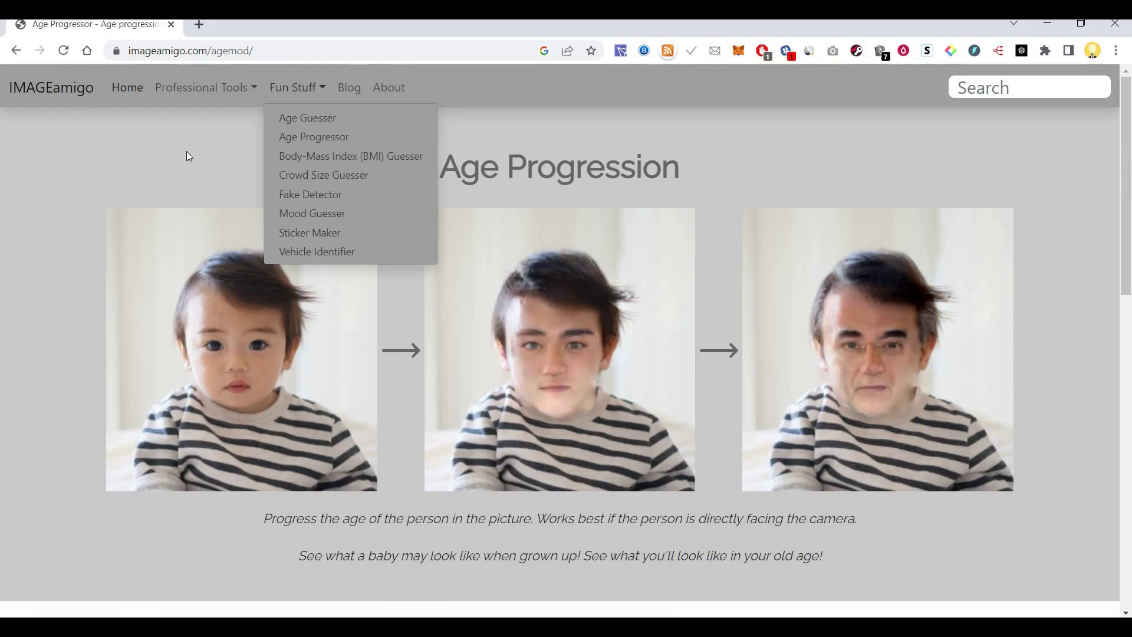
{"action": "left_click", "coordinate": [224, 169]}
Step: View the age-progressed portrait and set its approximate age to 26 years, followed by 69 years
{"action": "scroll", "coordinate": [224, 169], "scroll_direction": "down", "scroll_amount": 5}
{"action": "scroll", "coordinate": [224, 168], "scroll_direction": "down", "scroll_amount": 3}
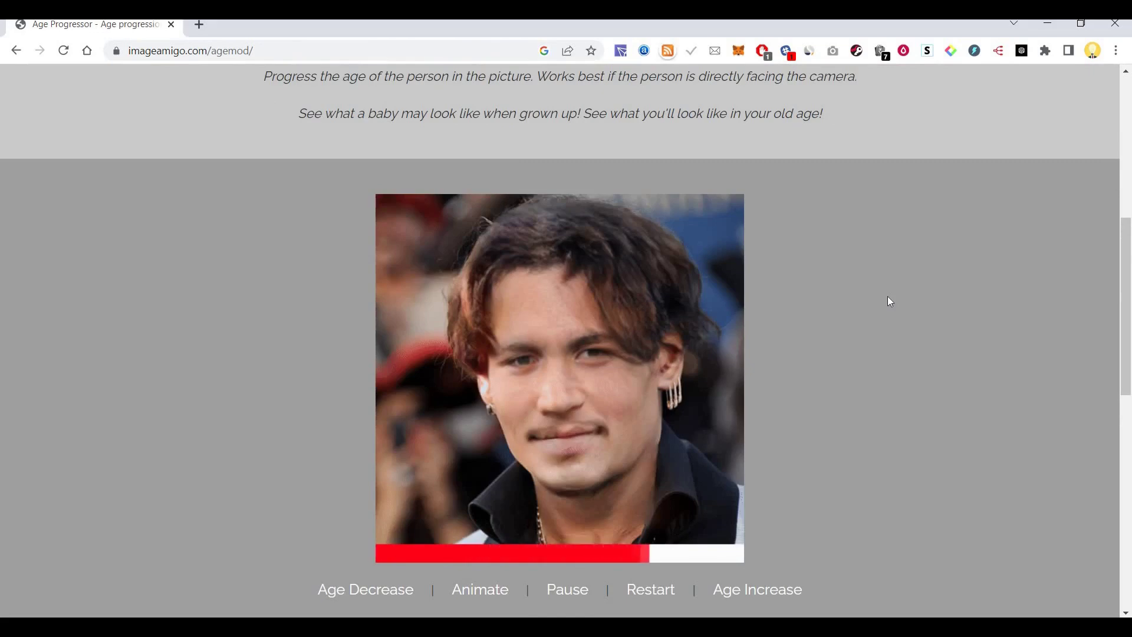
{"action": "scroll", "coordinate": [420, 487], "scroll_direction": "down", "scroll_amount": 1}
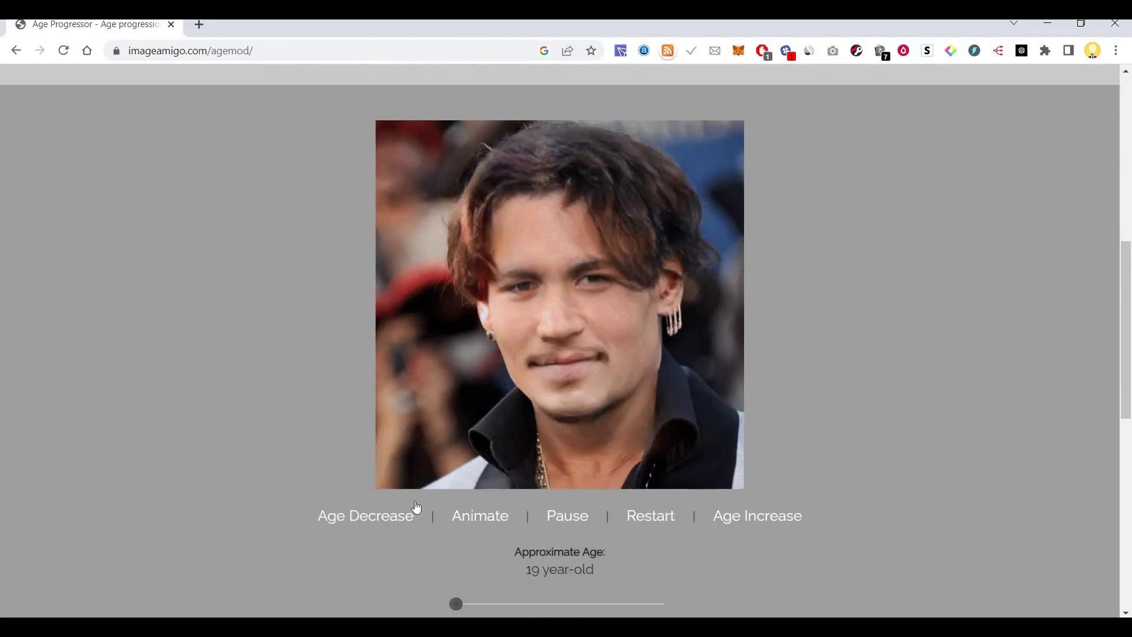
{"action": "scroll", "coordinate": [498, 388], "scroll_direction": "down", "scroll_amount": 2}
{"action": "left_click", "coordinate": [496, 380]}
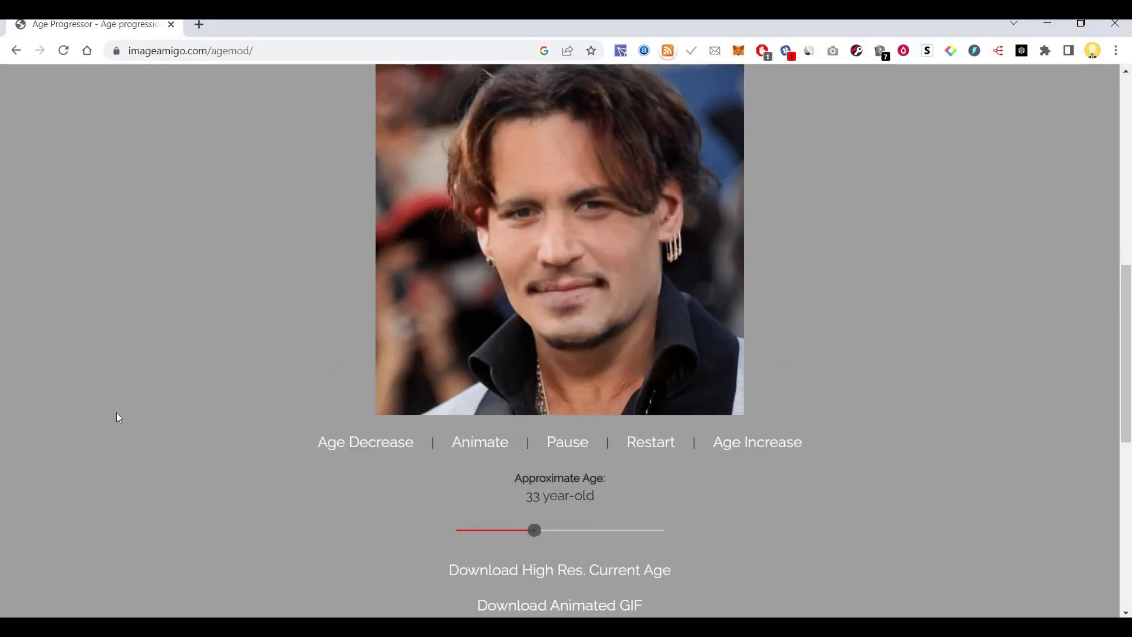
{"action": "scroll", "coordinate": [763, 366], "scroll_direction": "down", "scroll_amount": 2}
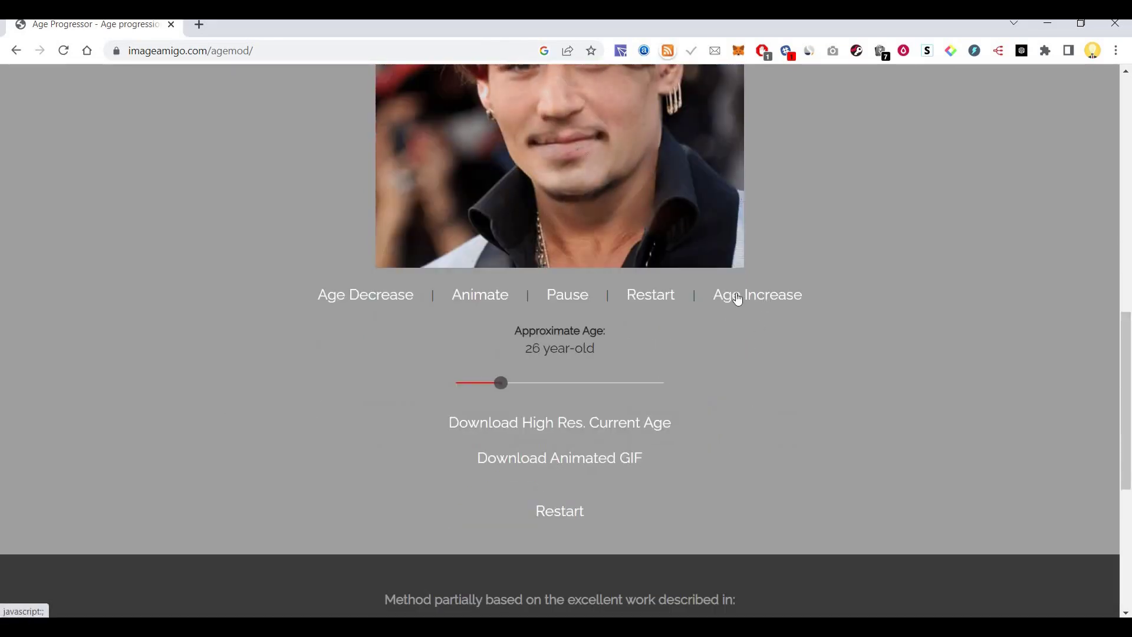
{"action": "left_click", "coordinate": [664, 383]}
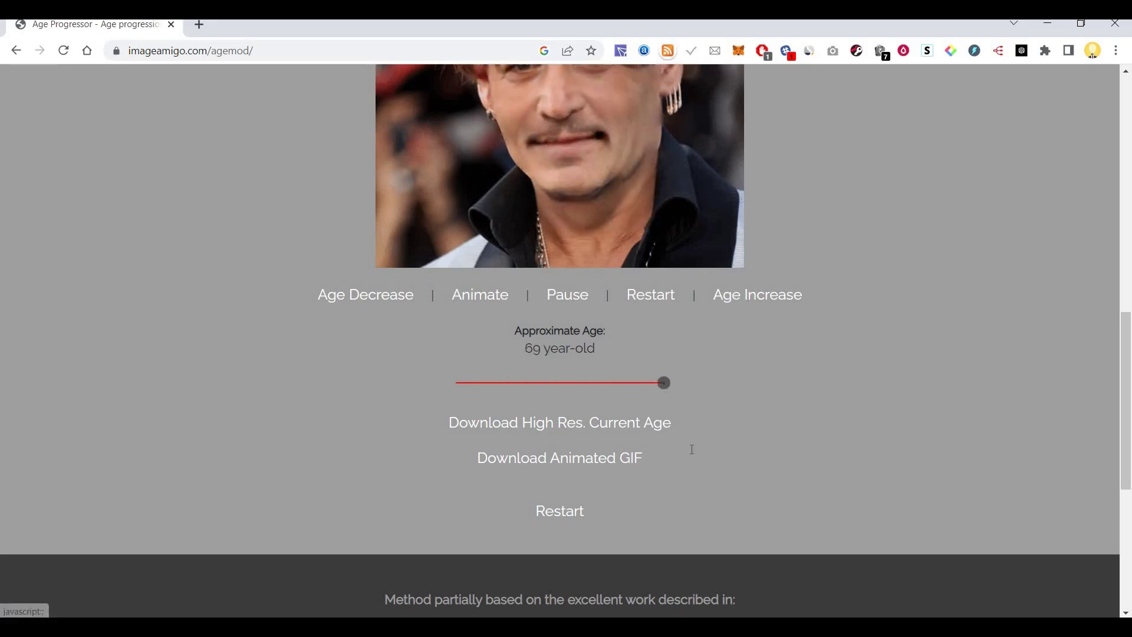
Step: Open the Body-Mass Index (BMI) Guesser from the fun tools and review its example and upload area
{"action": "scroll", "coordinate": [661, 377], "scroll_direction": "up", "scroll_amount": 6}
{"action": "scroll", "coordinate": [345, 118], "scroll_direction": "up", "scroll_amount": 6}
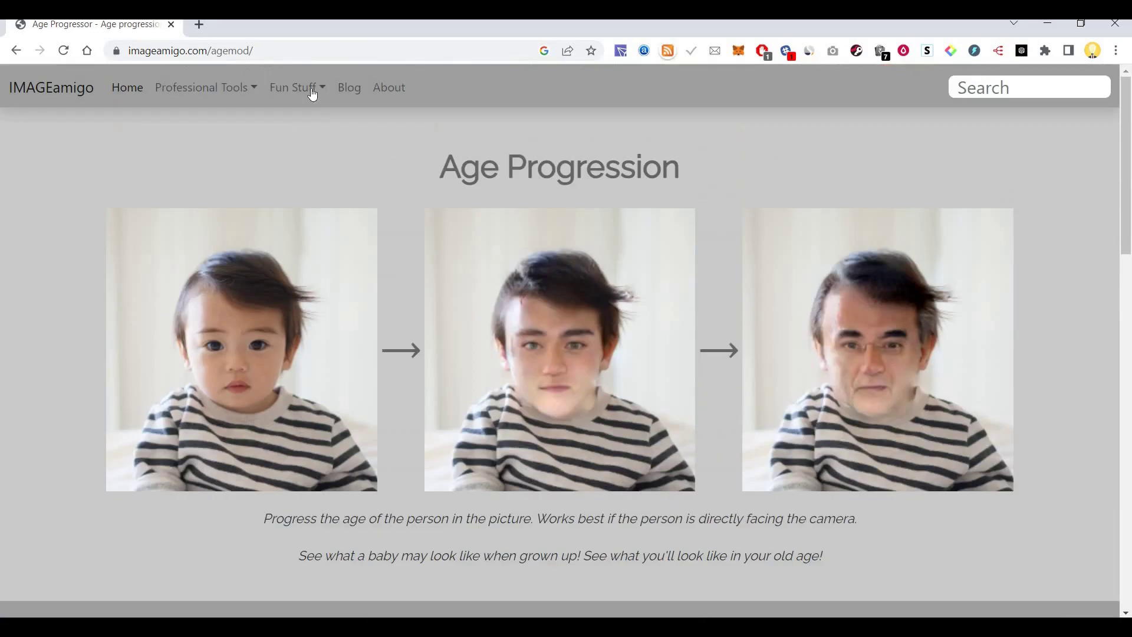
{"action": "left_click", "coordinate": [298, 87]}
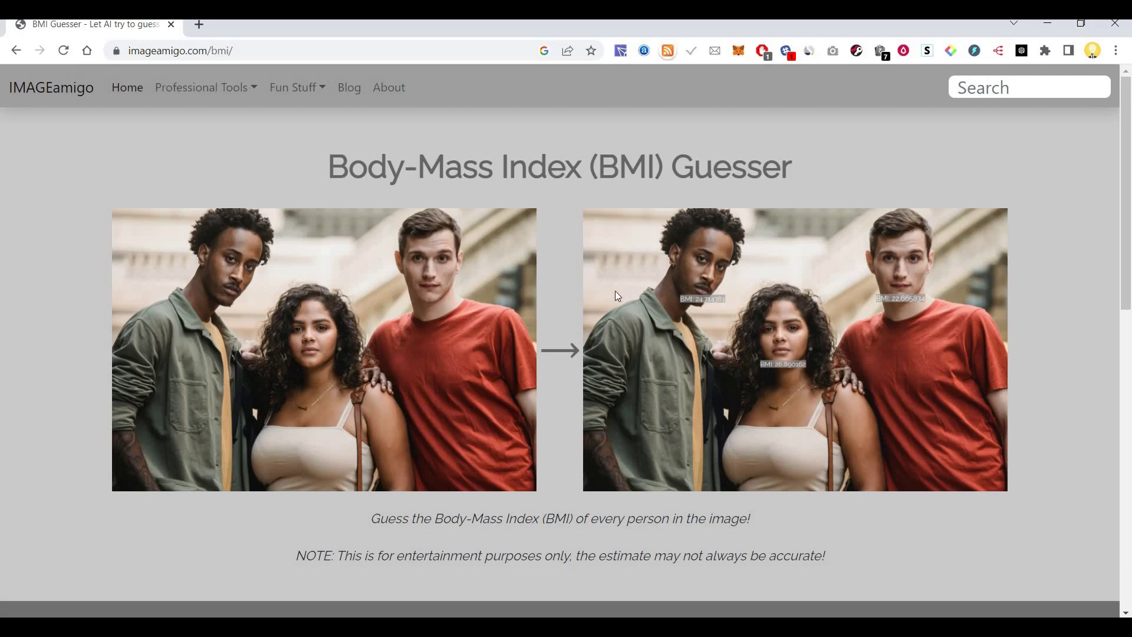
{"action": "scroll", "coordinate": [617, 295], "scroll_direction": "down", "scroll_amount": 3}
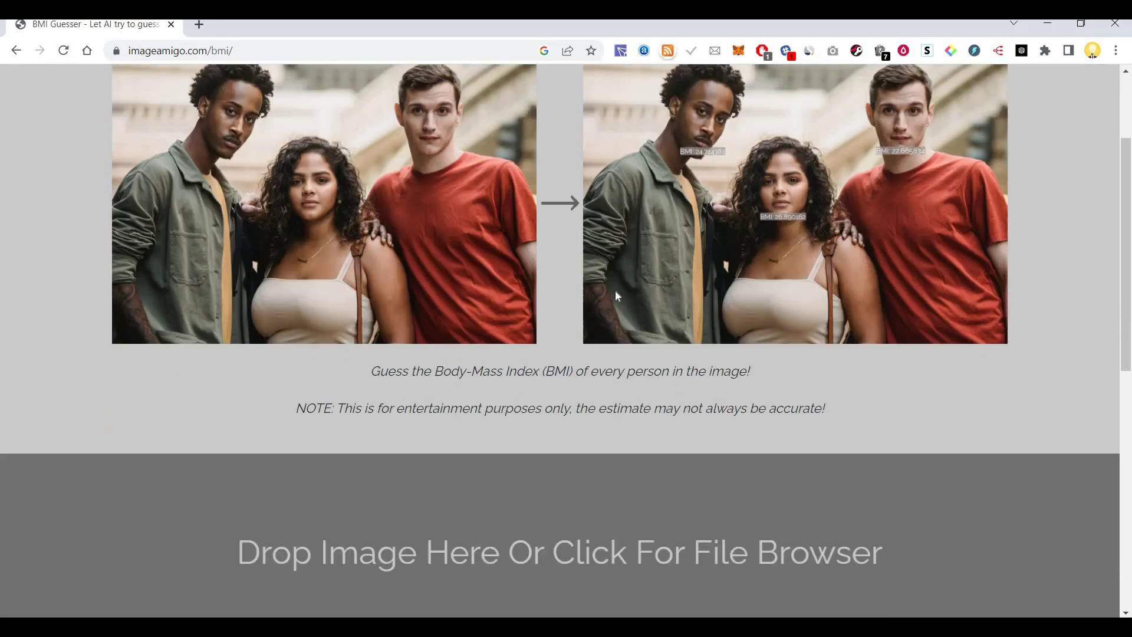
Step: Open the Crowd Size Guesser from the fun tools and examine its stadium crowd example
{"action": "scroll", "coordinate": [282, 105], "scroll_direction": "up", "scroll_amount": 3}
{"action": "left_click", "coordinate": [298, 88]}
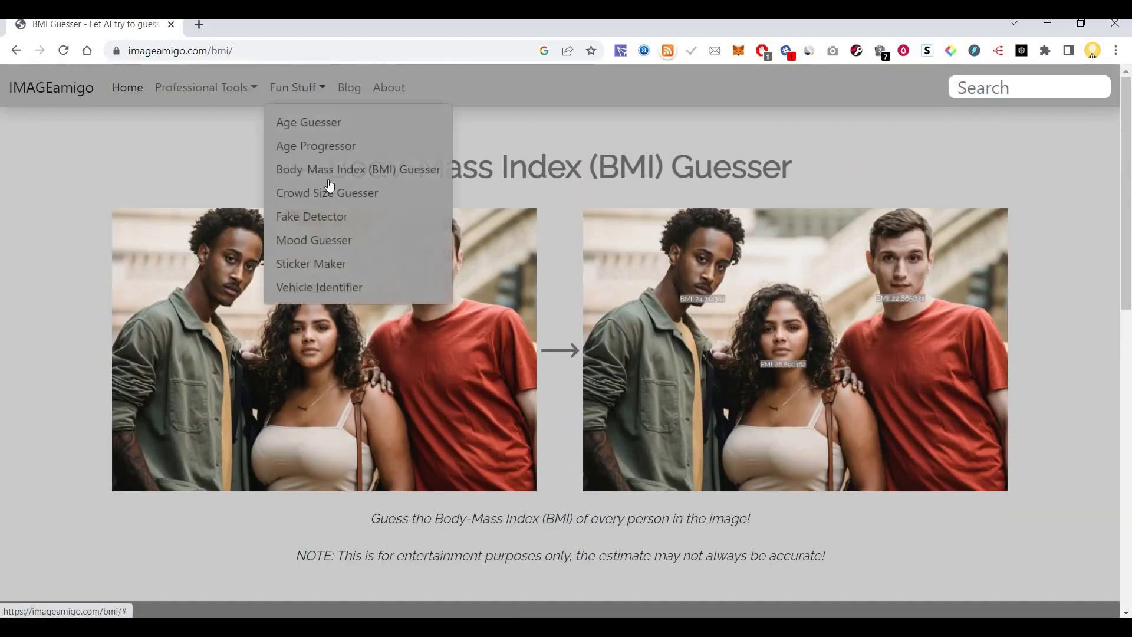
{"action": "left_click", "coordinate": [354, 195]}
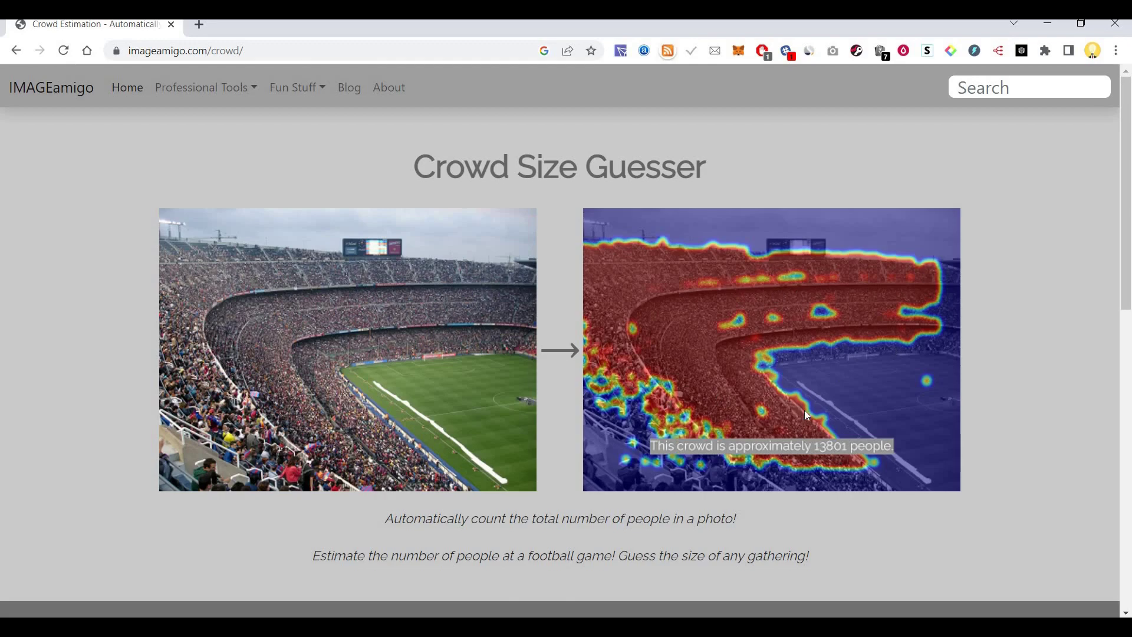
{"action": "scroll", "coordinate": [804, 409], "scroll_direction": "down", "scroll_amount": 2}
Step: Open the Fake Detector from the fun tools and review its edited-photo example and upload area
{"action": "scroll", "coordinate": [448, 193], "scroll_direction": "up", "scroll_amount": 2}
{"action": "left_click", "coordinate": [311, 96]}
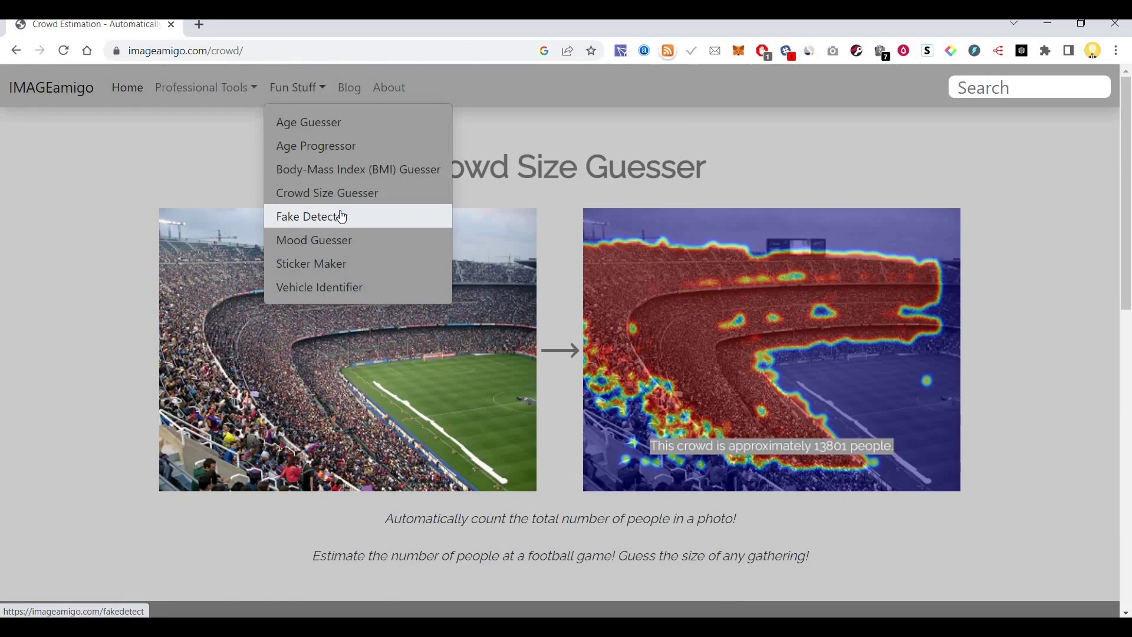
{"action": "left_click", "coordinate": [342, 217]}
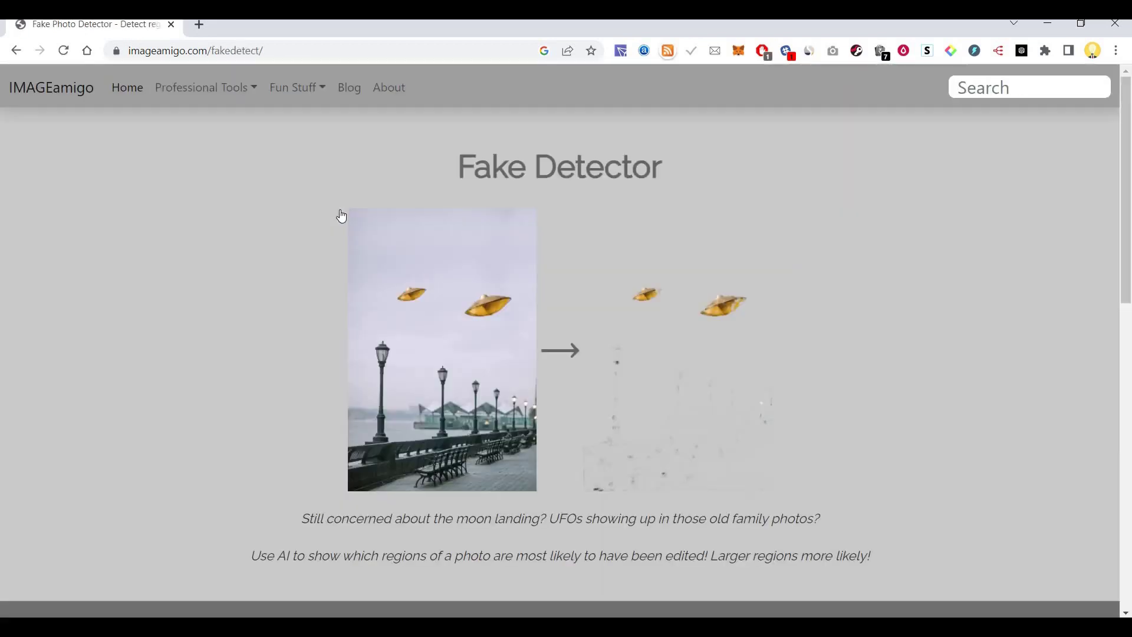
{"action": "scroll", "coordinate": [432, 369], "scroll_direction": "down", "scroll_amount": 1}
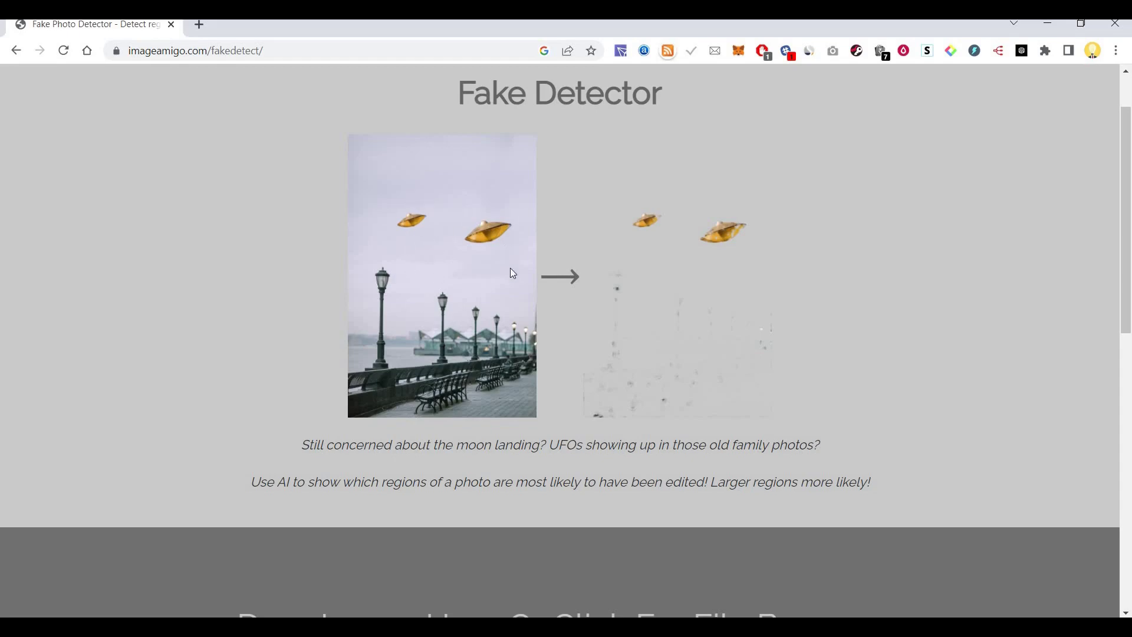
{"action": "scroll", "coordinate": [728, 279], "scroll_direction": "down", "scroll_amount": 3}
Step: Open the Mood Guesser from the fun tools and review its emotion detection example and upload area
{"action": "scroll", "coordinate": [715, 276], "scroll_direction": "up", "scroll_amount": 4}
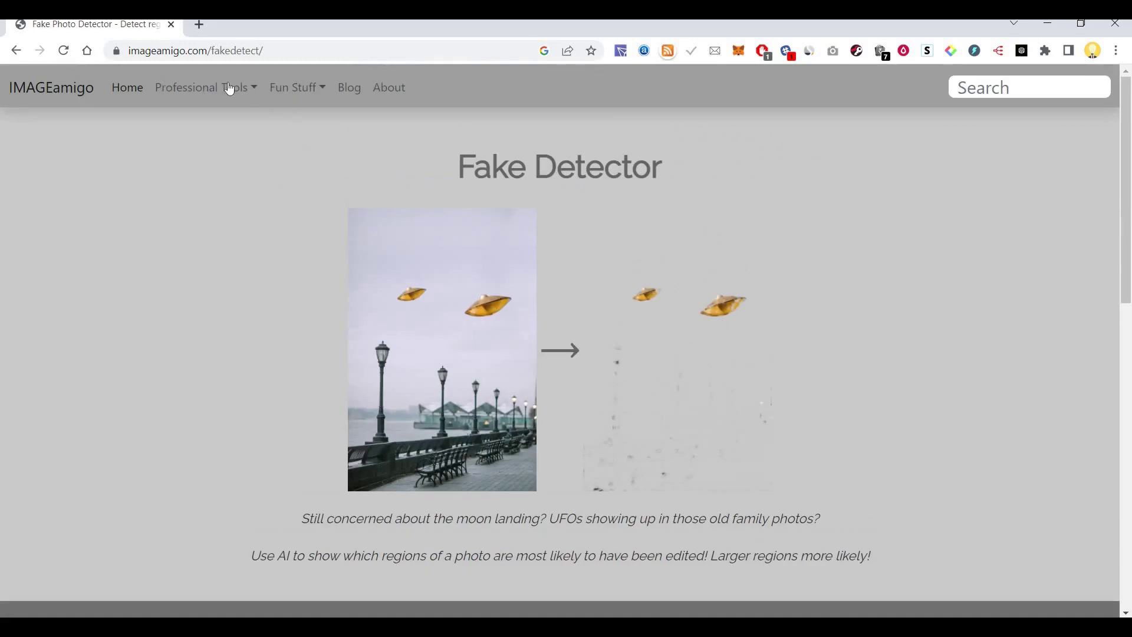
{"action": "left_click", "coordinate": [316, 93]}
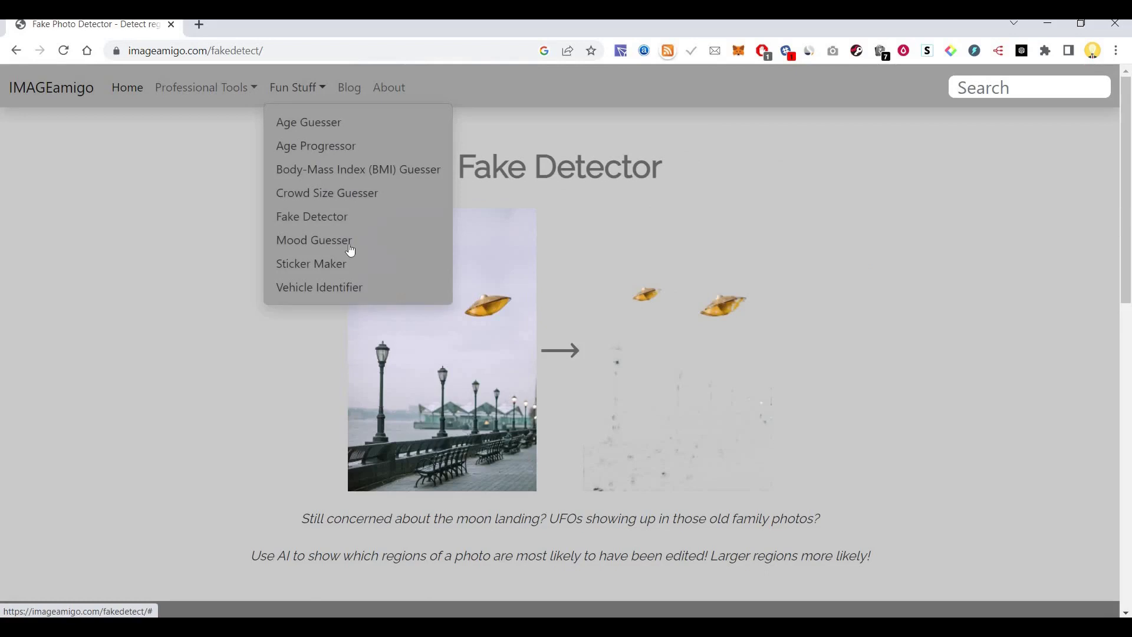
{"action": "left_click", "coordinate": [354, 240]}
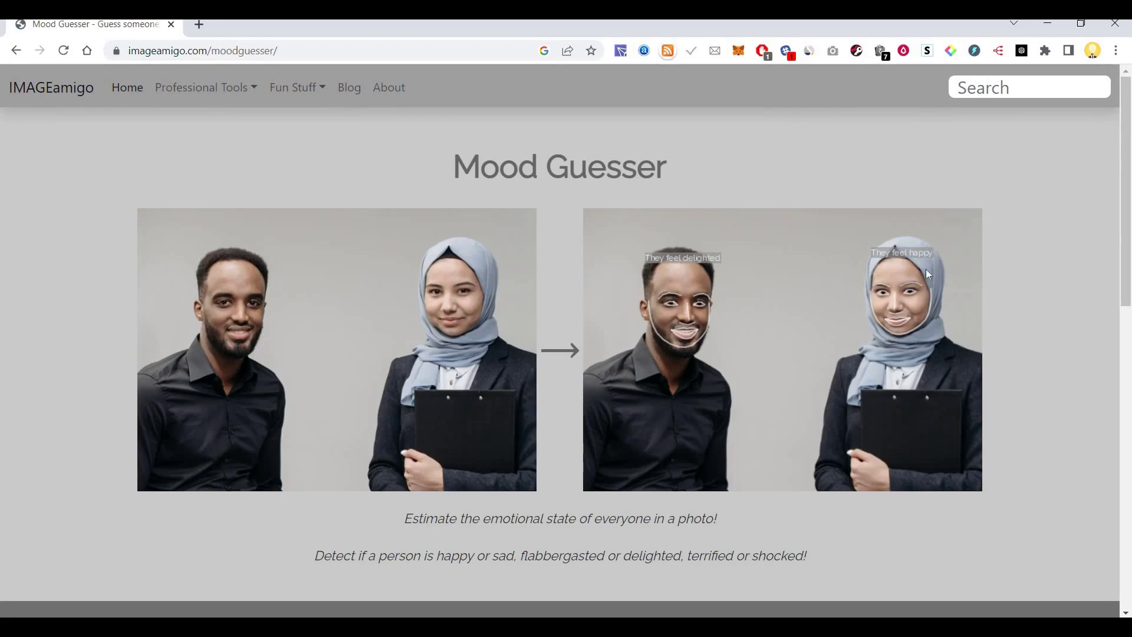
{"action": "scroll", "coordinate": [354, 148], "scroll_direction": "down", "scroll_amount": 5}
Step: View the Sticker Maker's cut-out example and open the Vehicle Identifier from the fun tools
{"action": "scroll", "coordinate": [246, 101], "scroll_direction": "up", "scroll_amount": 5}
{"action": "left_click", "coordinate": [278, 89]}
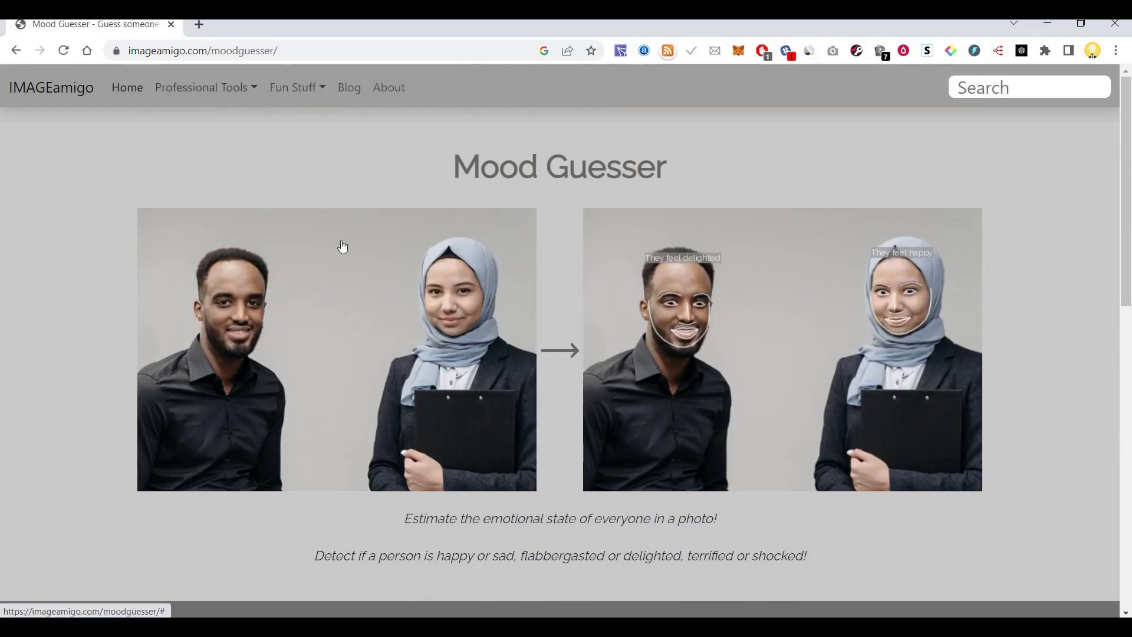
{"action": "left_click", "coordinate": [349, 270]}
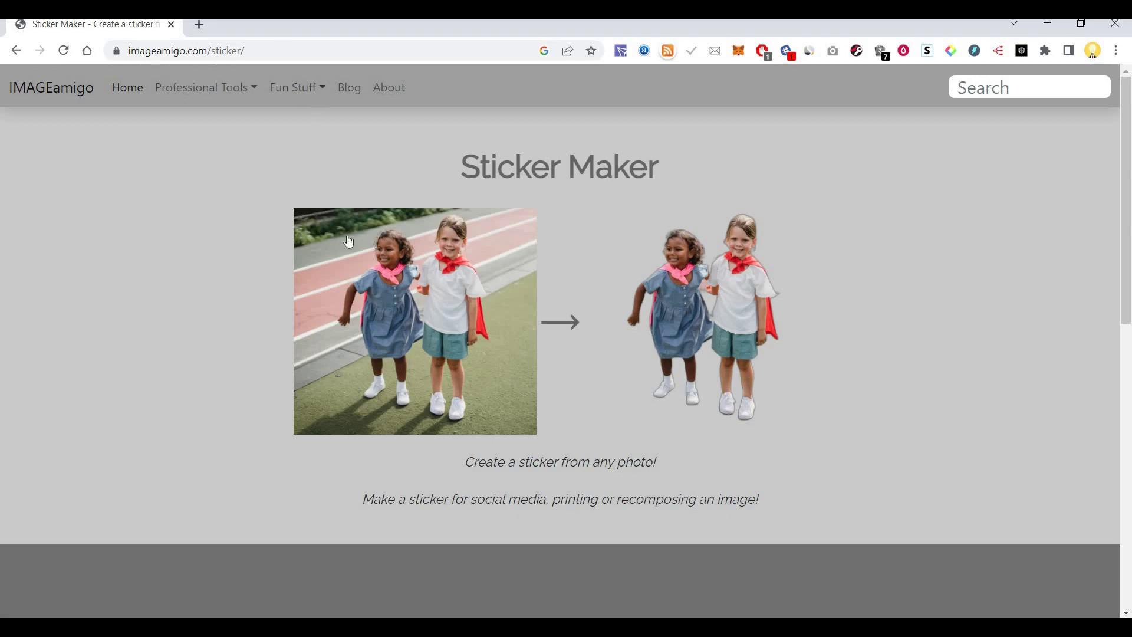
{"action": "left_click", "coordinate": [313, 89]}
{"action": "left_click", "coordinate": [352, 287]}
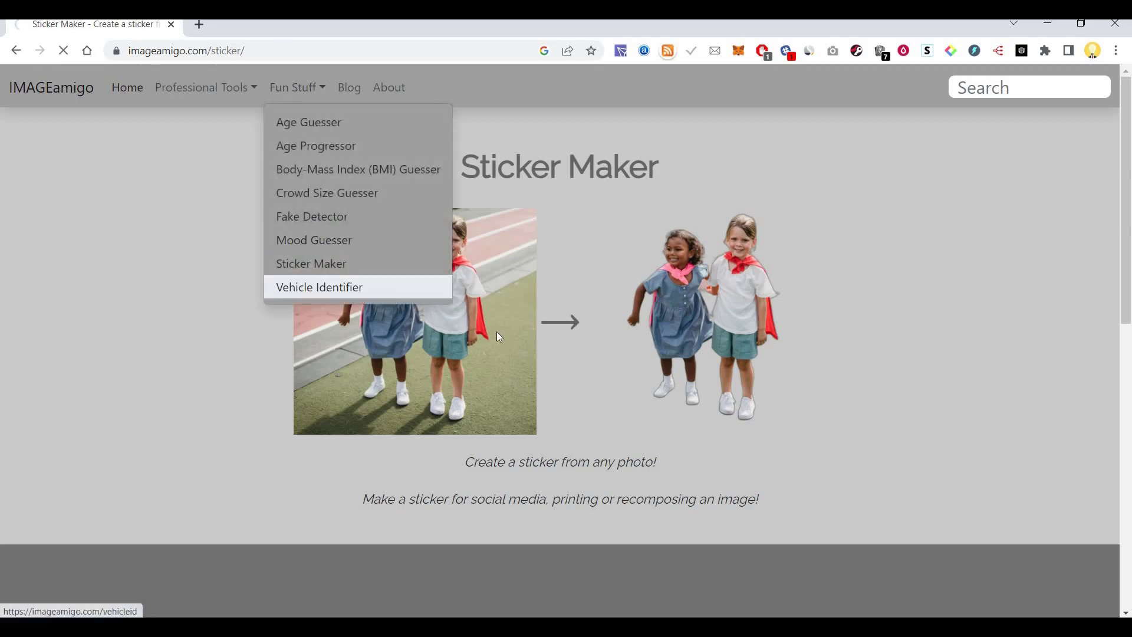